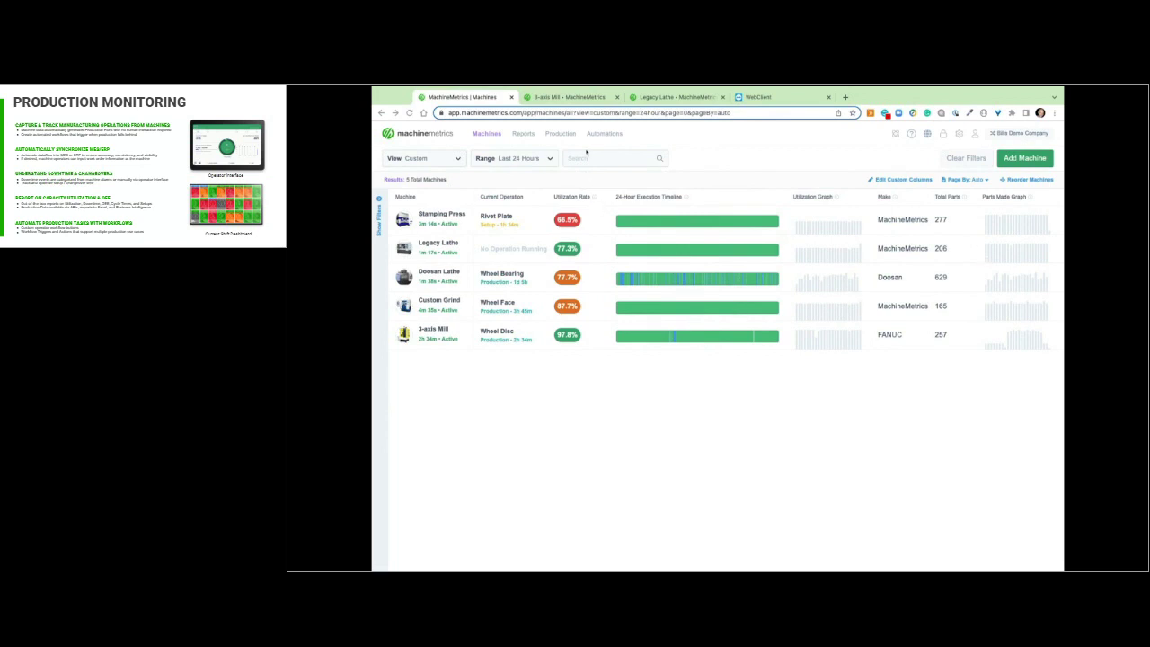
Step: Show the machines list for the Last 30 Days and open the 3-axis Mill's Diagnostics page
click(541, 158)
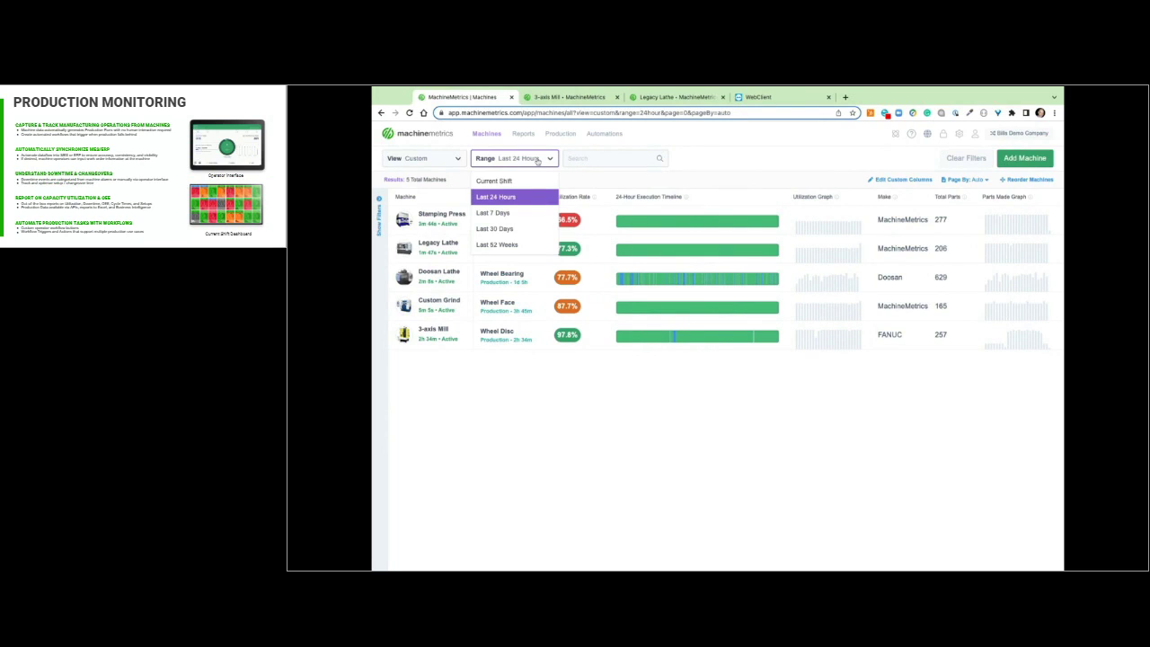
click(496, 228)
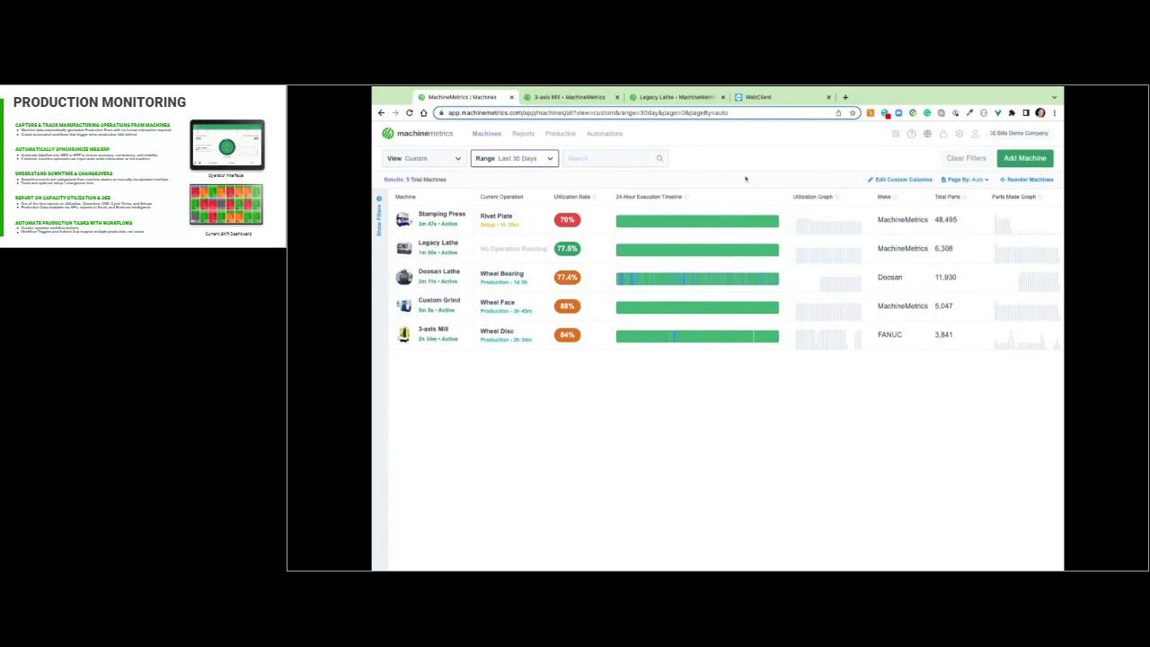
click(755, 162)
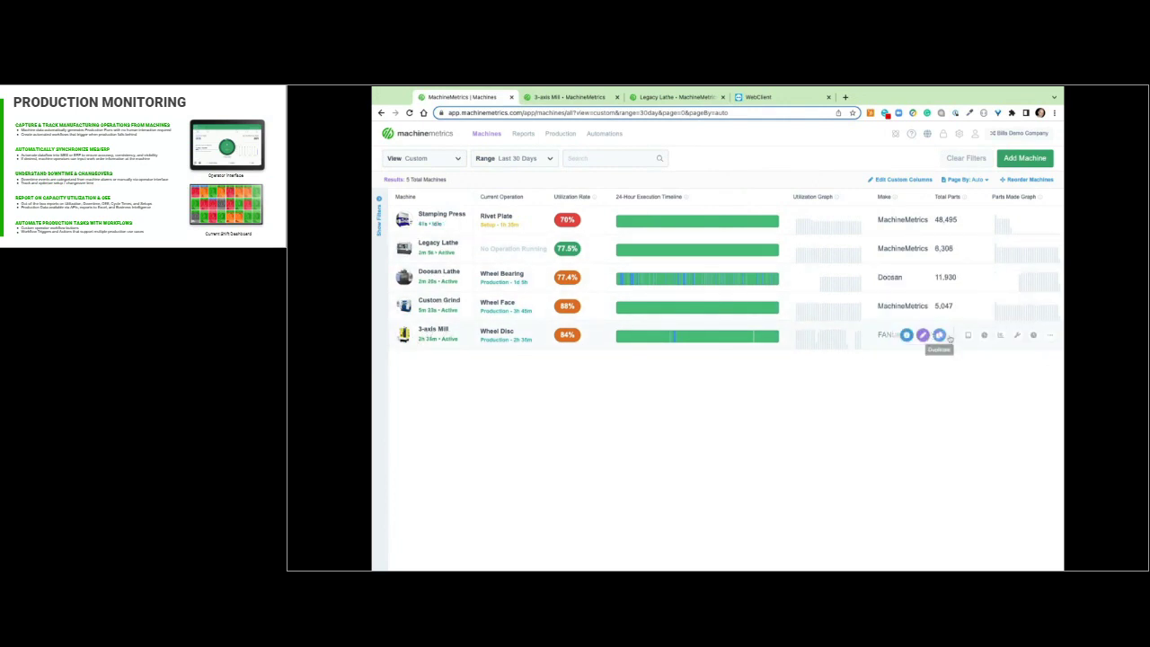
click(1018, 335)
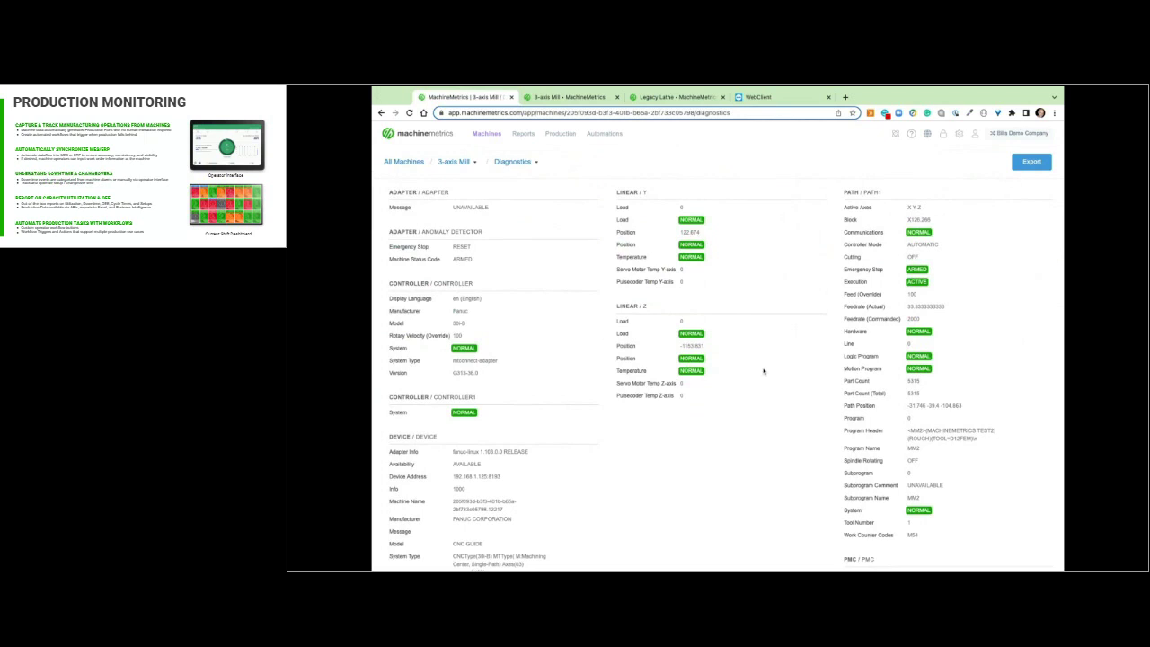
Step: Point out the Execution, Part Count and program name MM2 readings, then return to the Machines List
scroll(764, 368, down, 1)
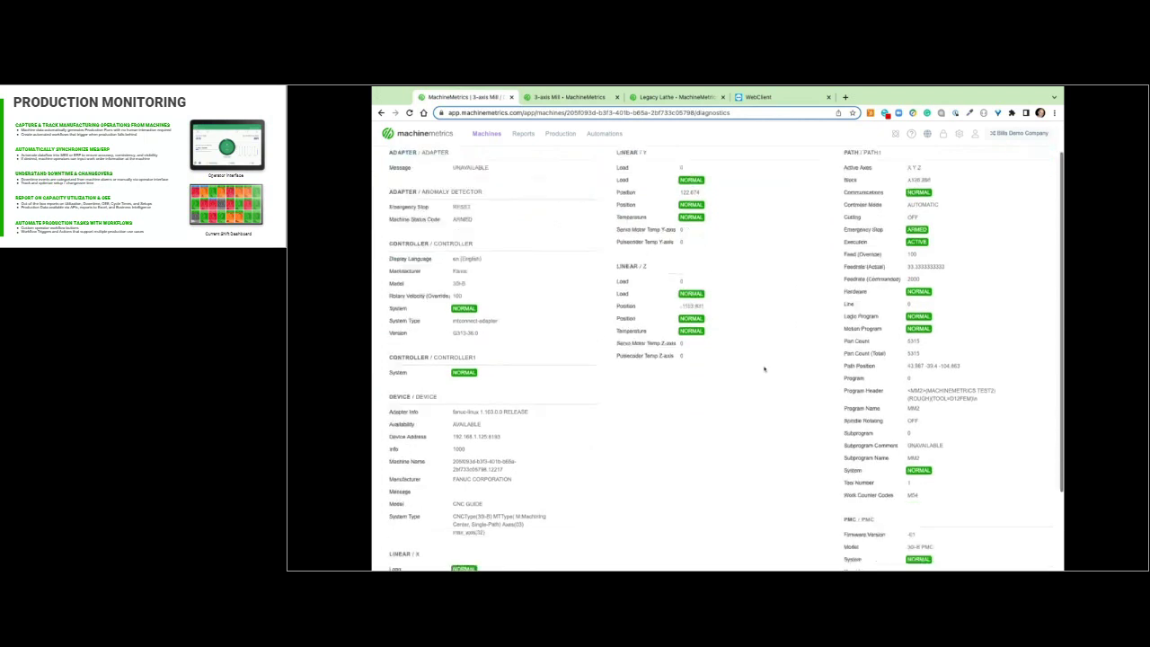
scroll(764, 368, up, 1)
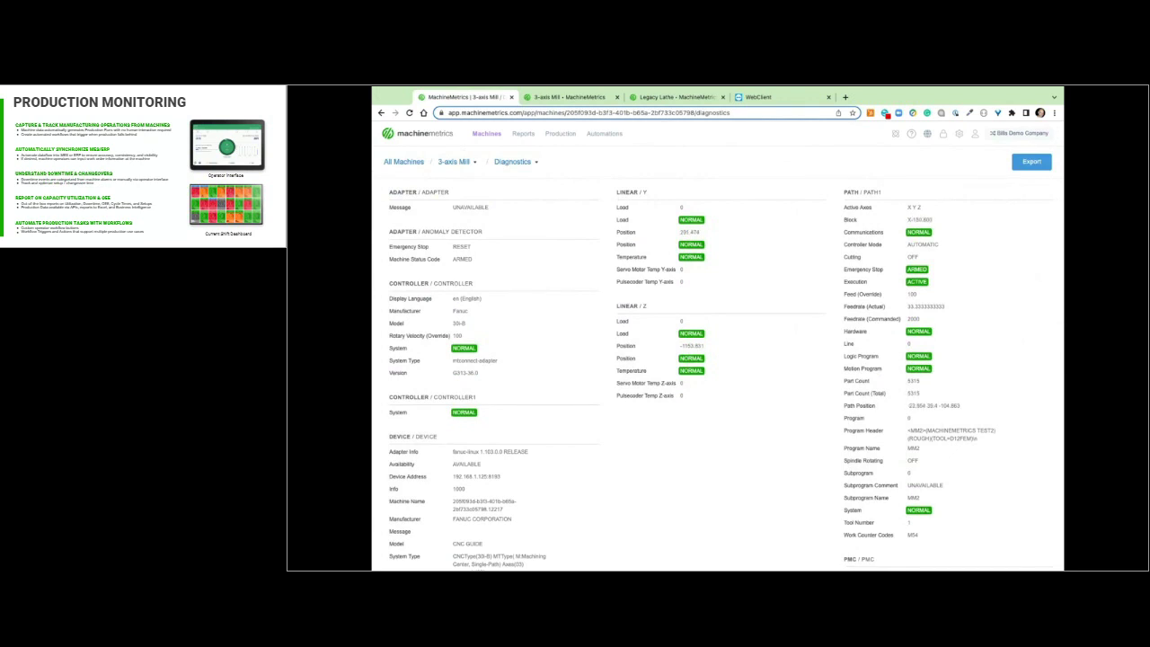
scroll(912, 379, down, 1)
scroll(913, 381, up, 1)
triple_click(943, 282)
click(928, 282)
triple_click(928, 386)
click(890, 386)
drag(930, 452, 849, 448)
click(930, 454)
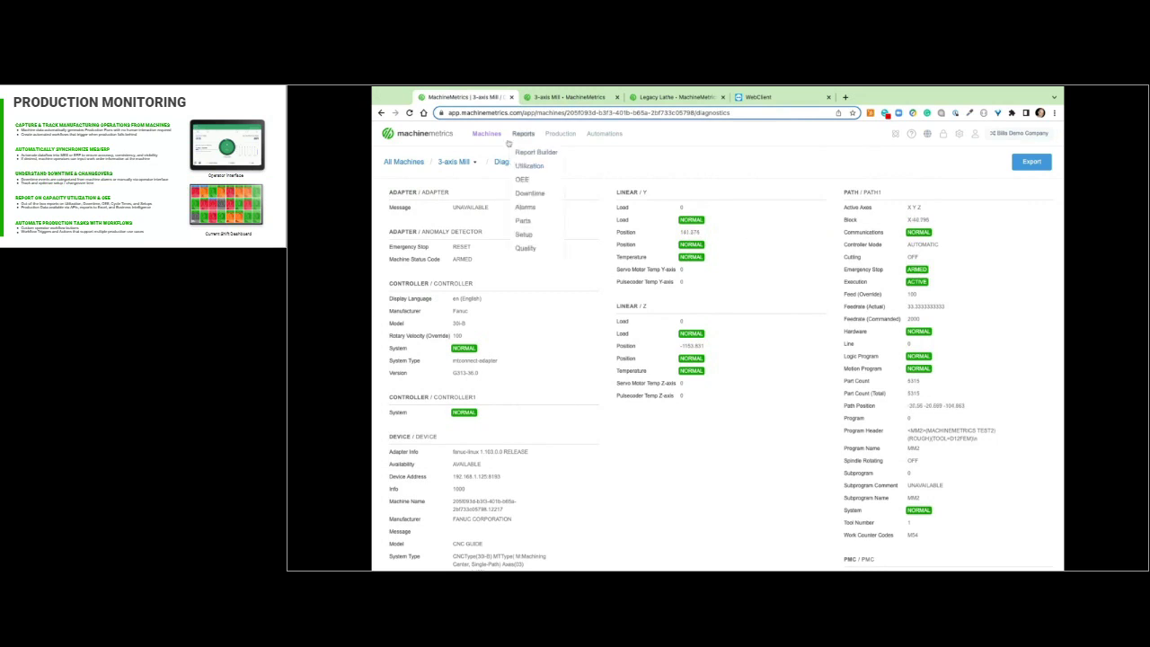
click(495, 151)
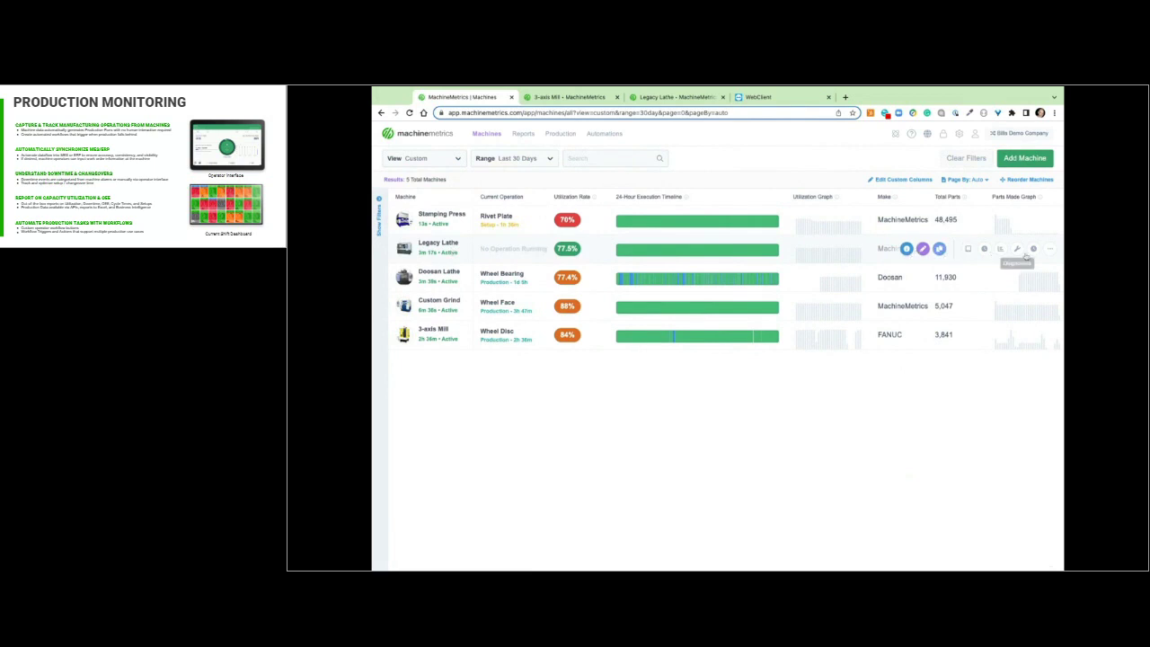
click(1018, 251)
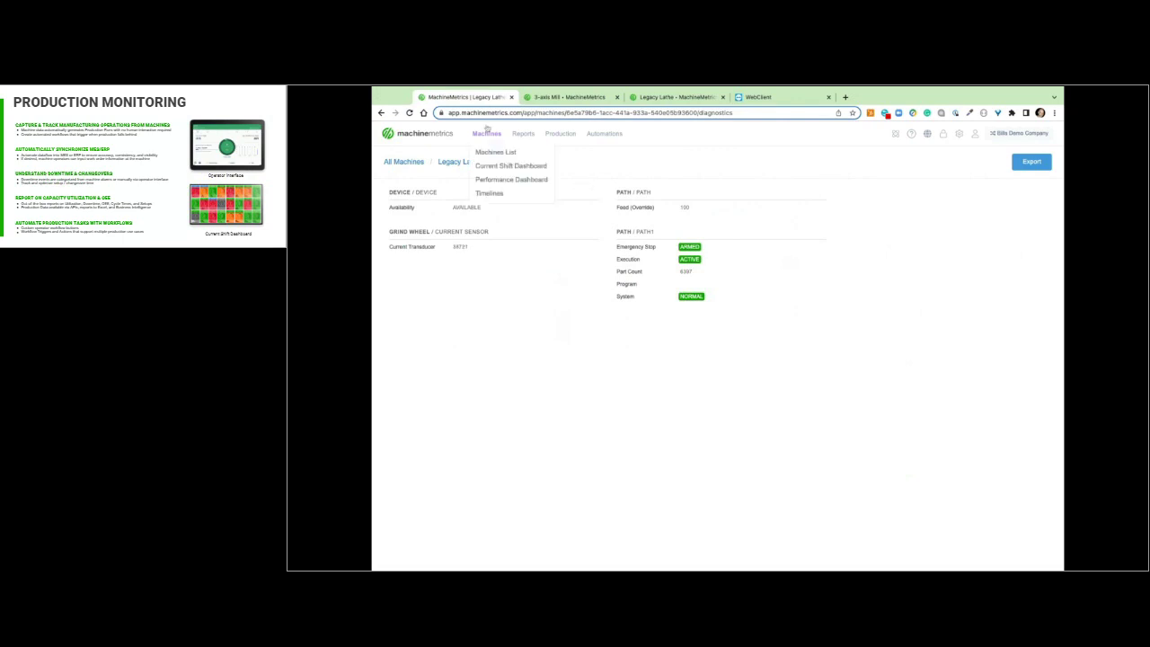
click(497, 152)
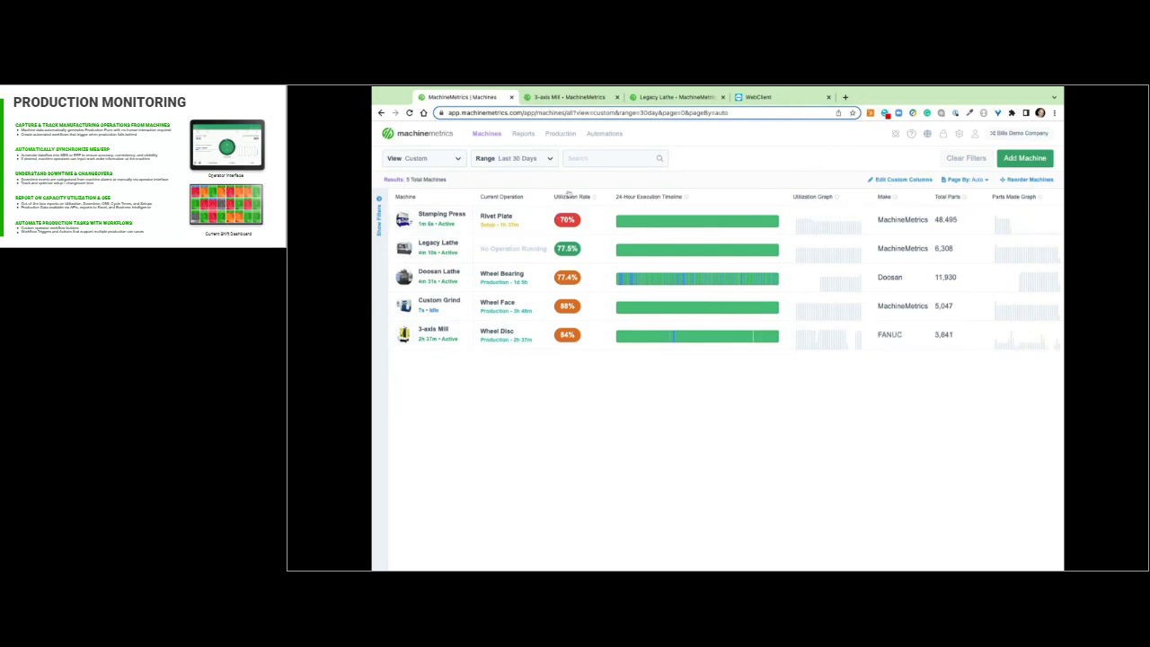
Step: Switch to the 3-axis Mill operator view showing Wheel Disc production and 99% utilization
click(592, 98)
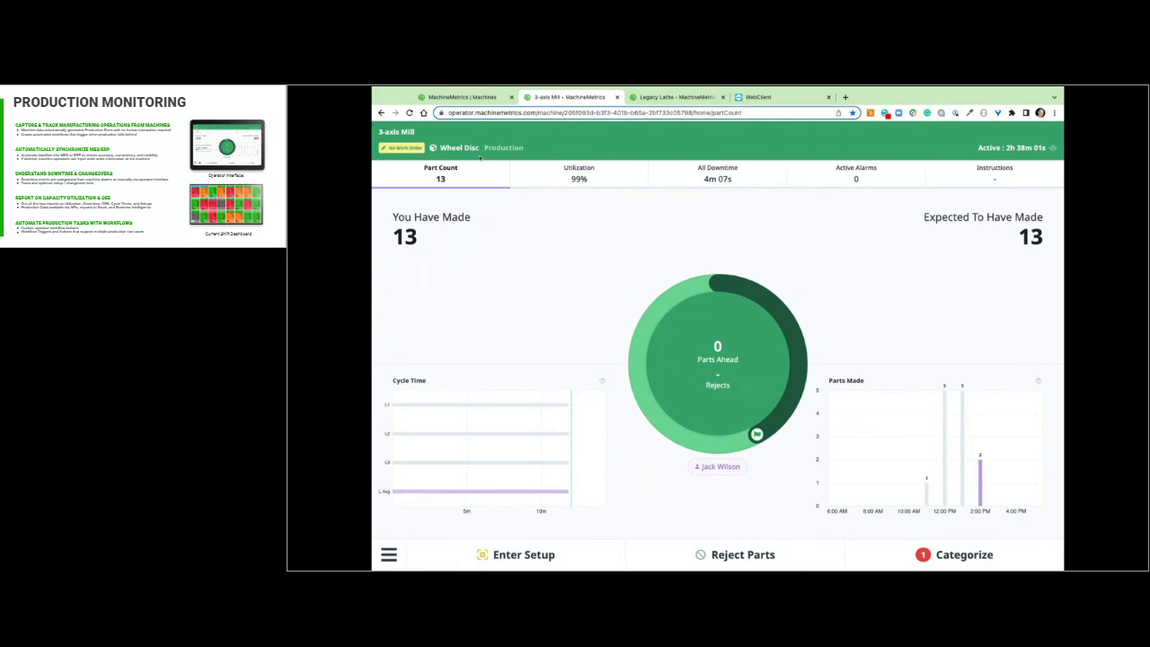
Step: Switch to the TeamViewer session showing the FANUC Series 30i control in MEM HOLD
click(795, 99)
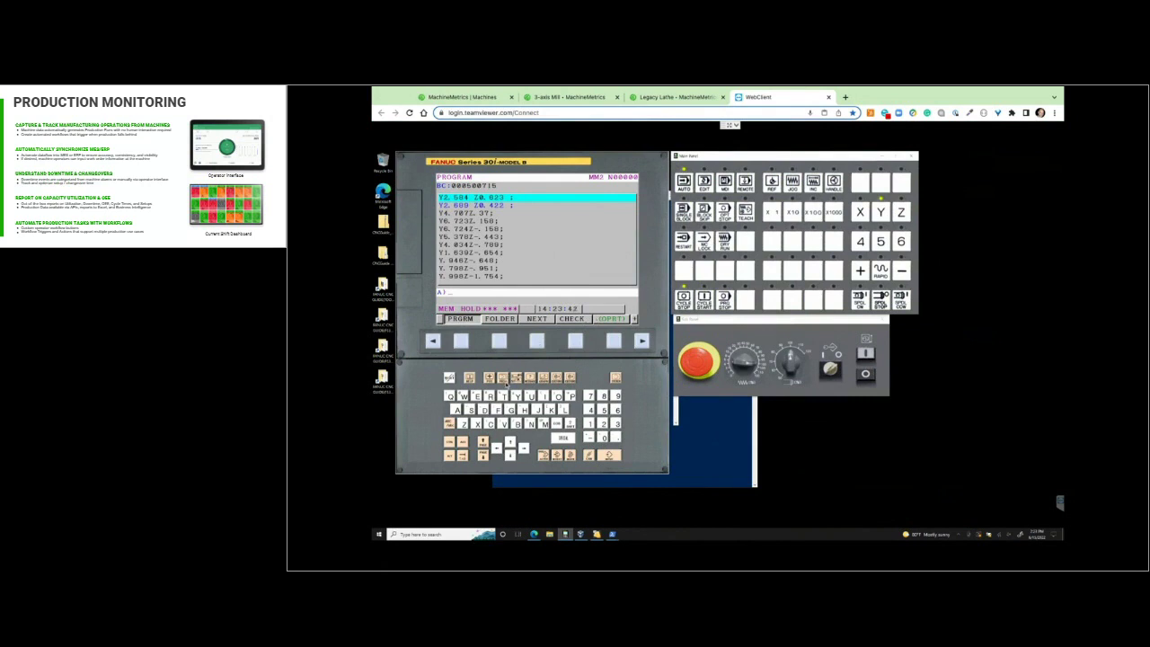
Step: Select SAMPLE in the FANUC program folder, set it as MAIN, and return to the 3-axis Mill view
click(498, 339)
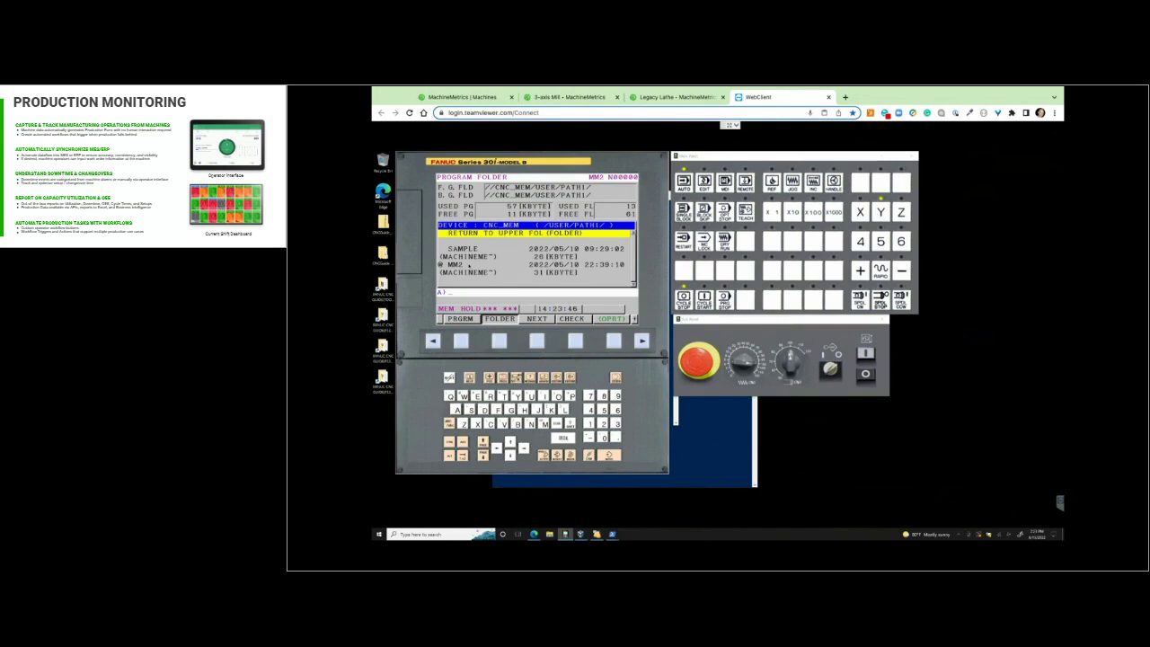
key(Down)
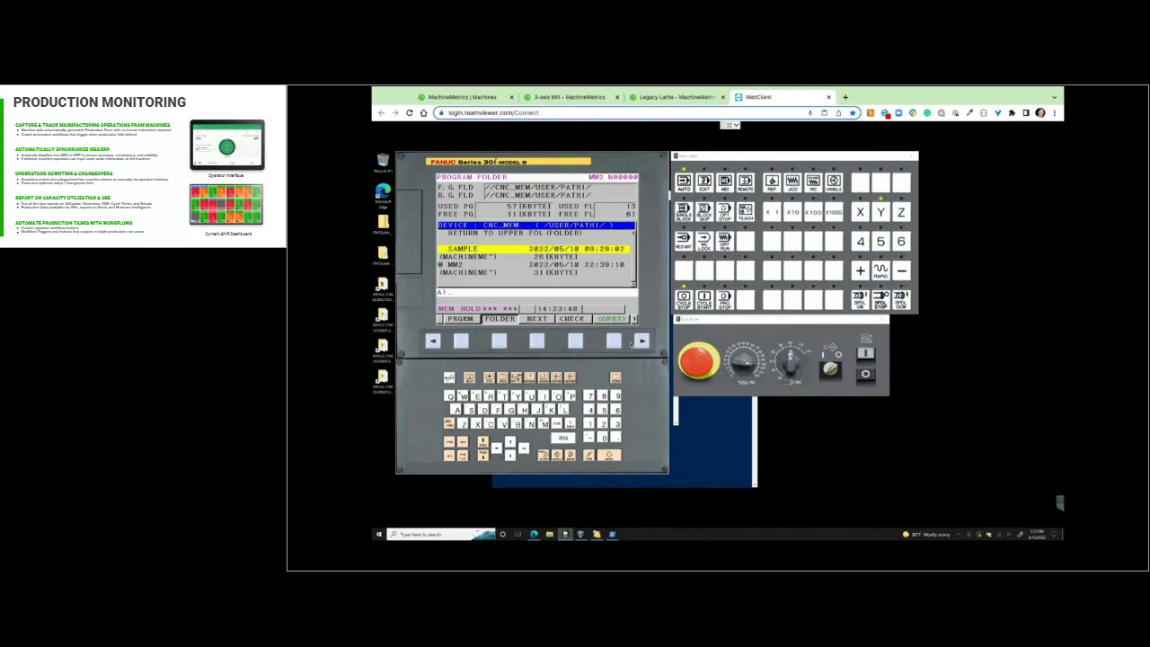
click(616, 342)
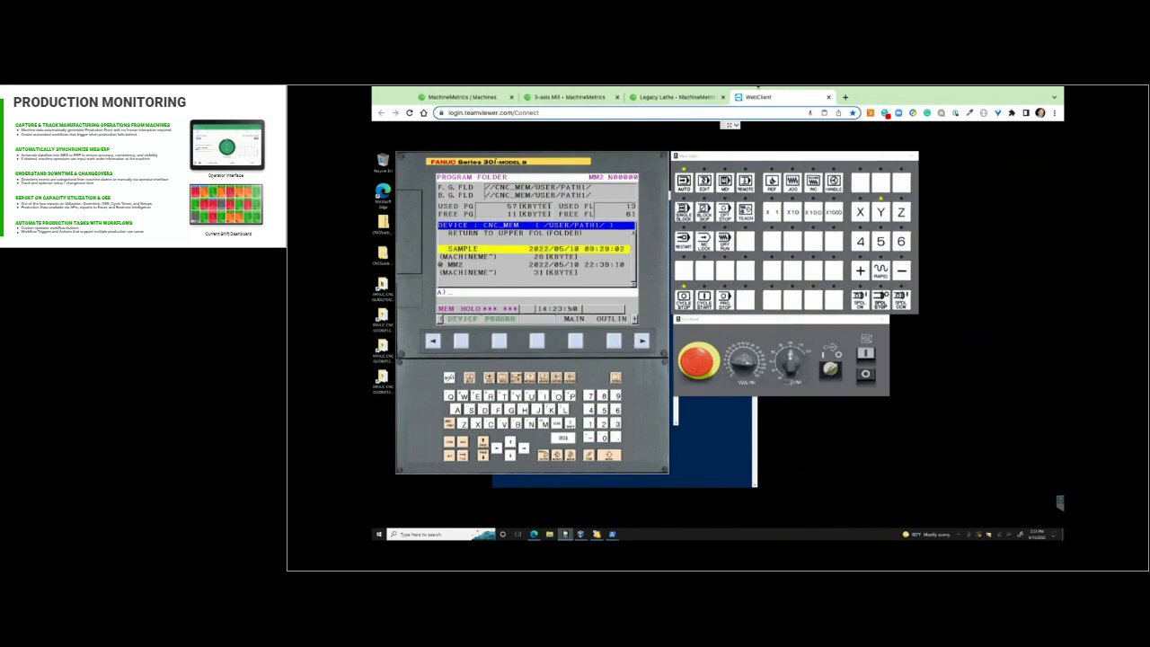
click(566, 97)
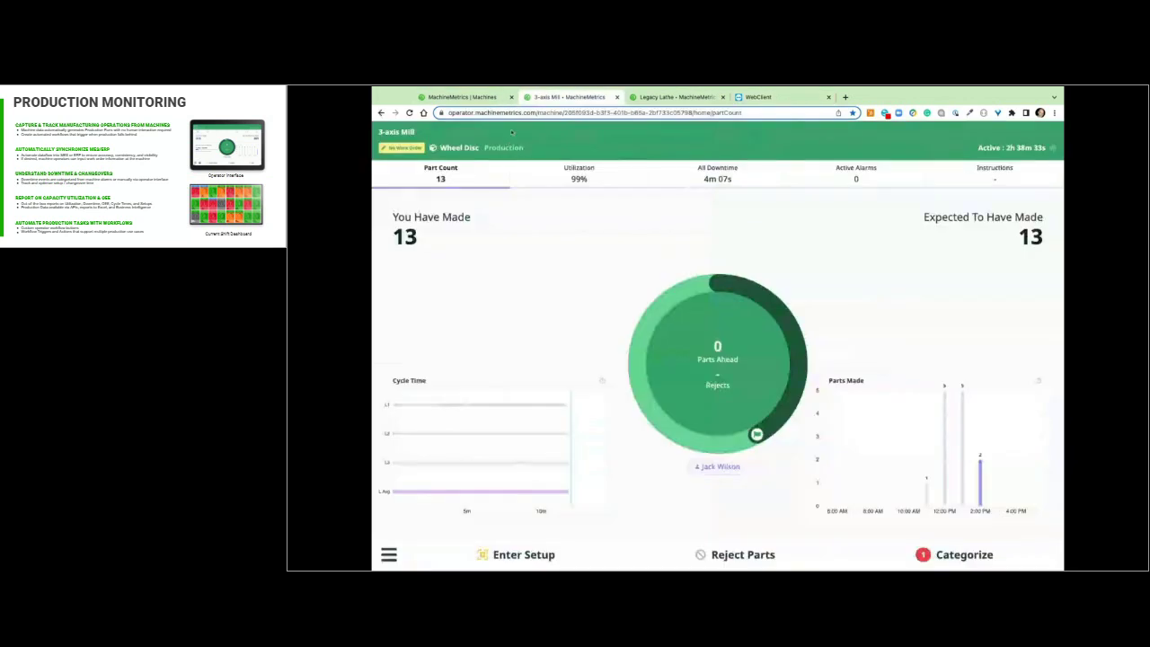
click(489, 97)
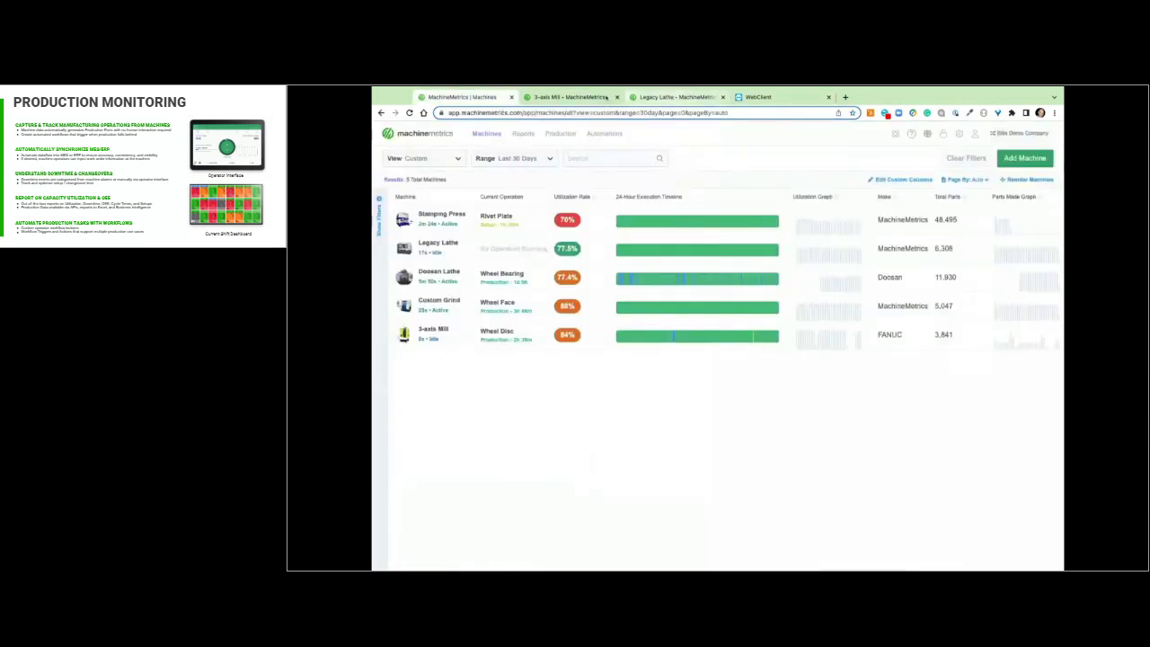
click(593, 97)
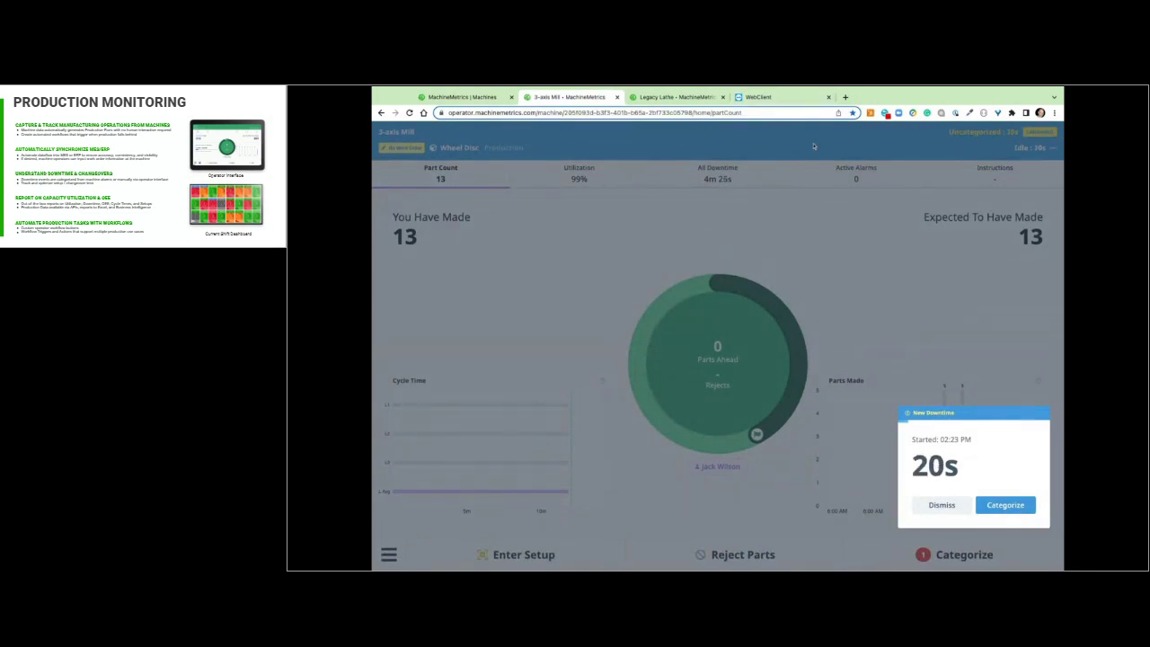
click(761, 97)
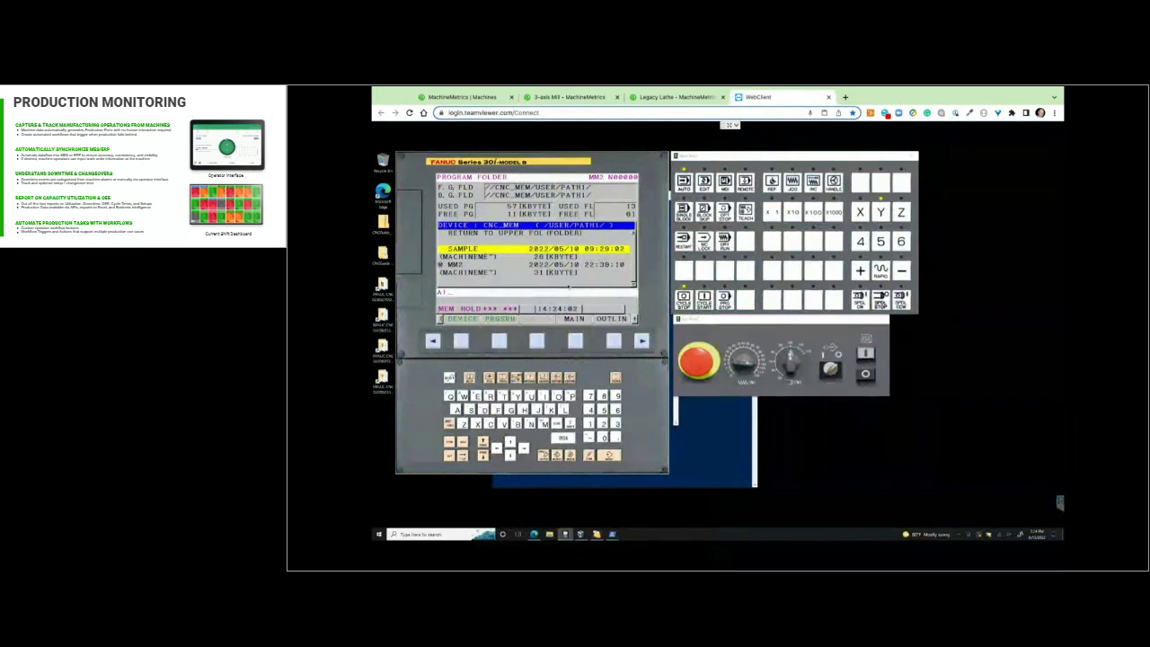
click(579, 319)
click(573, 97)
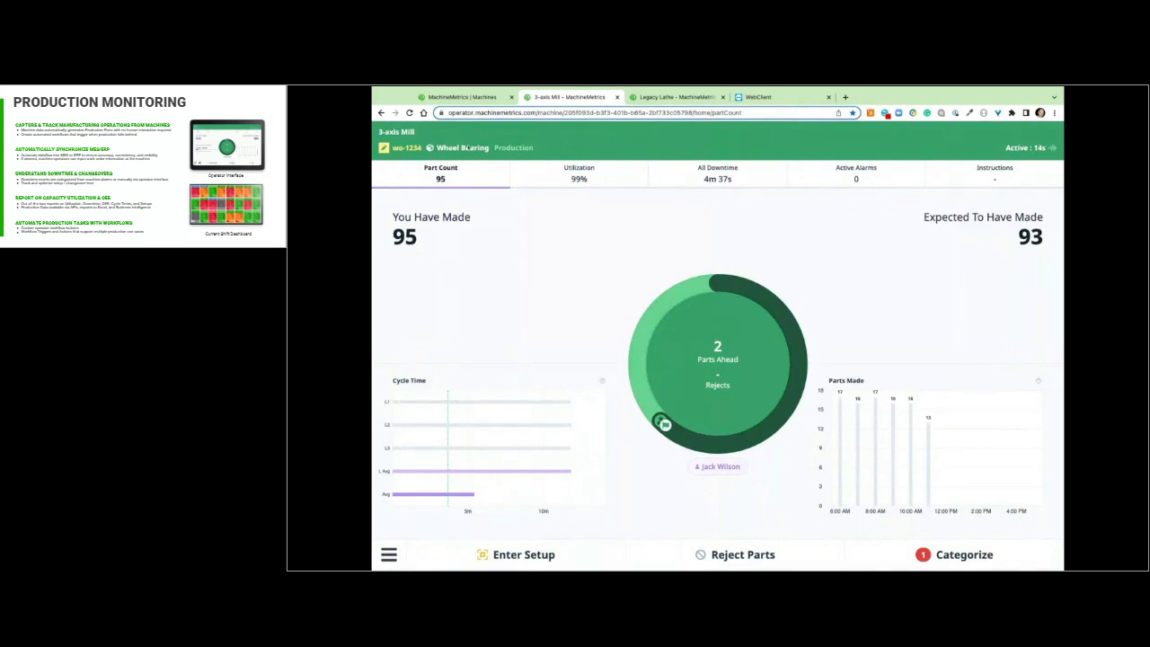
Step: Start a new work order for the Wheel Bearing run in Production mode, then view the Legacy Lathe
click(408, 148)
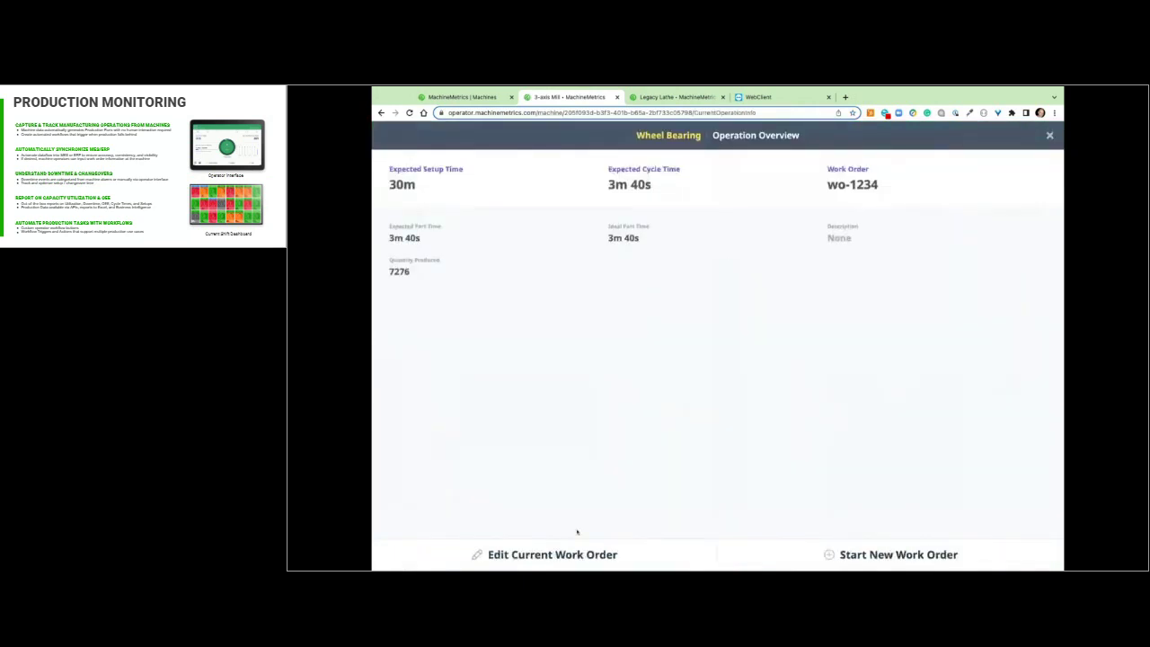
click(888, 555)
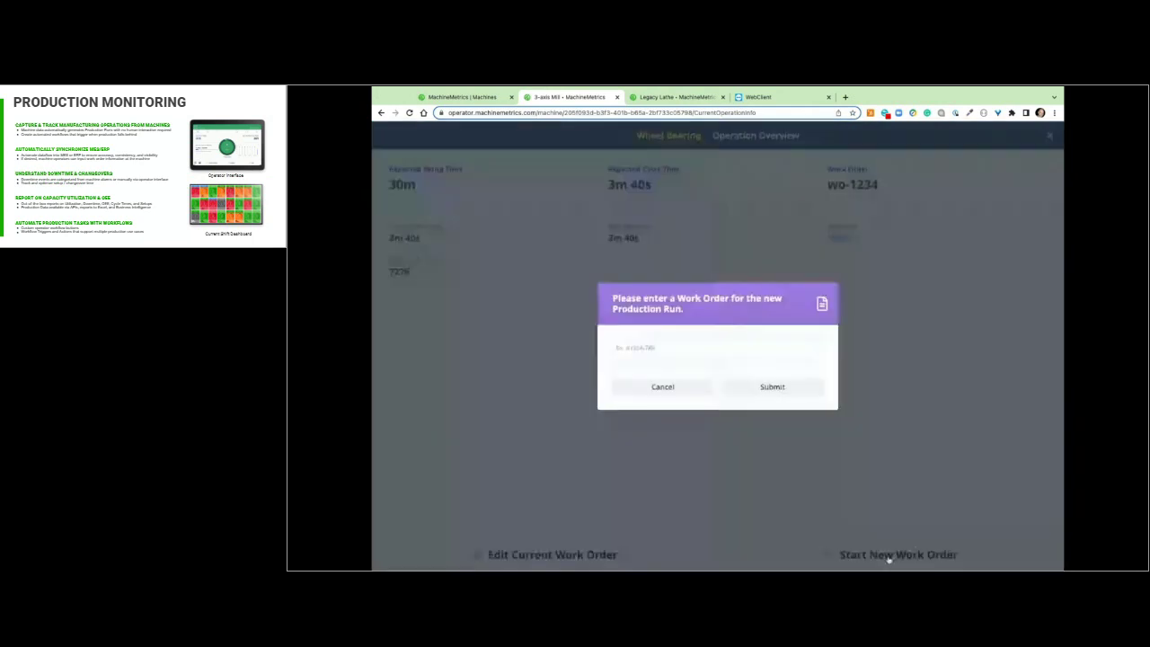
click(662, 348)
text(WO-)
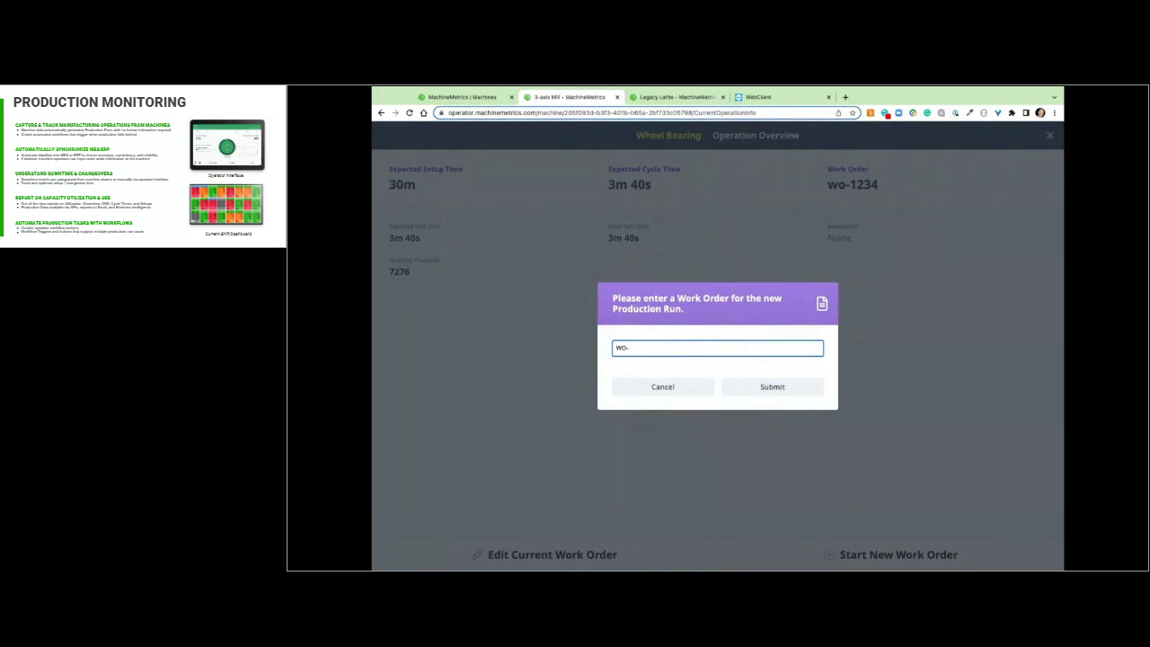
click(774, 387)
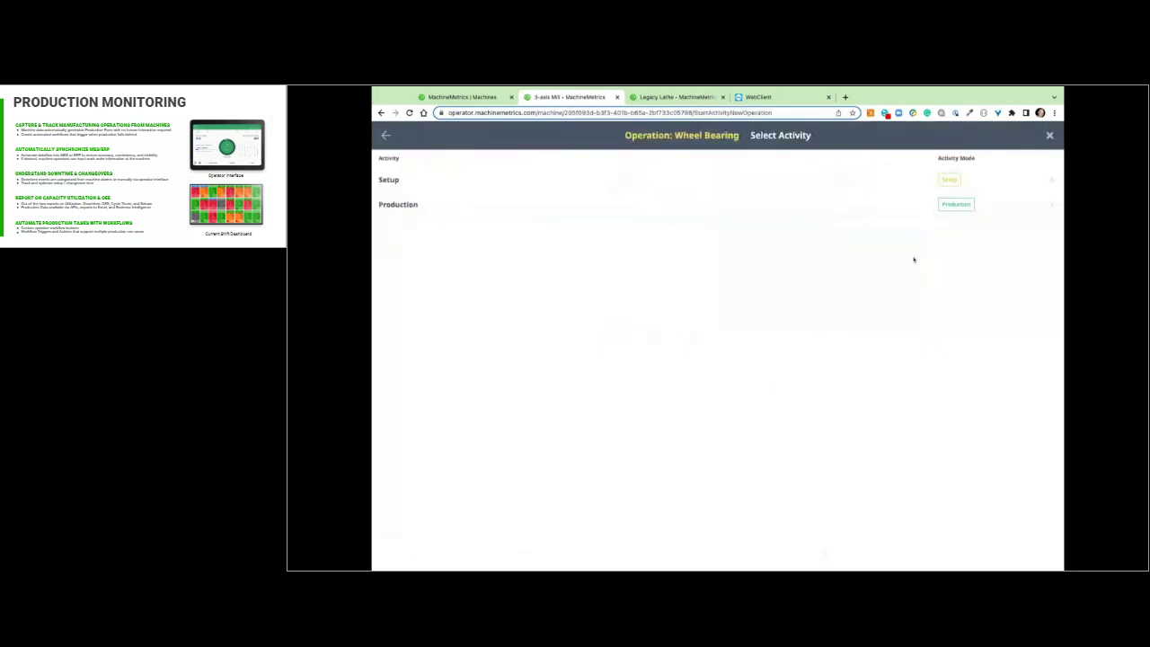
click(430, 209)
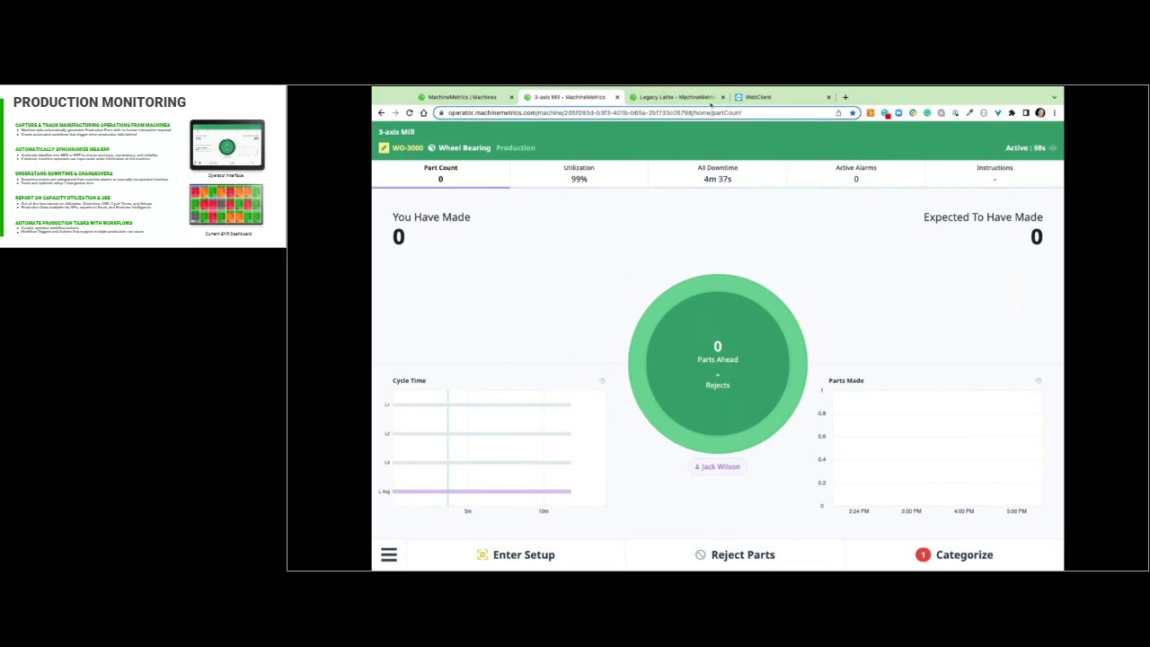
click(685, 97)
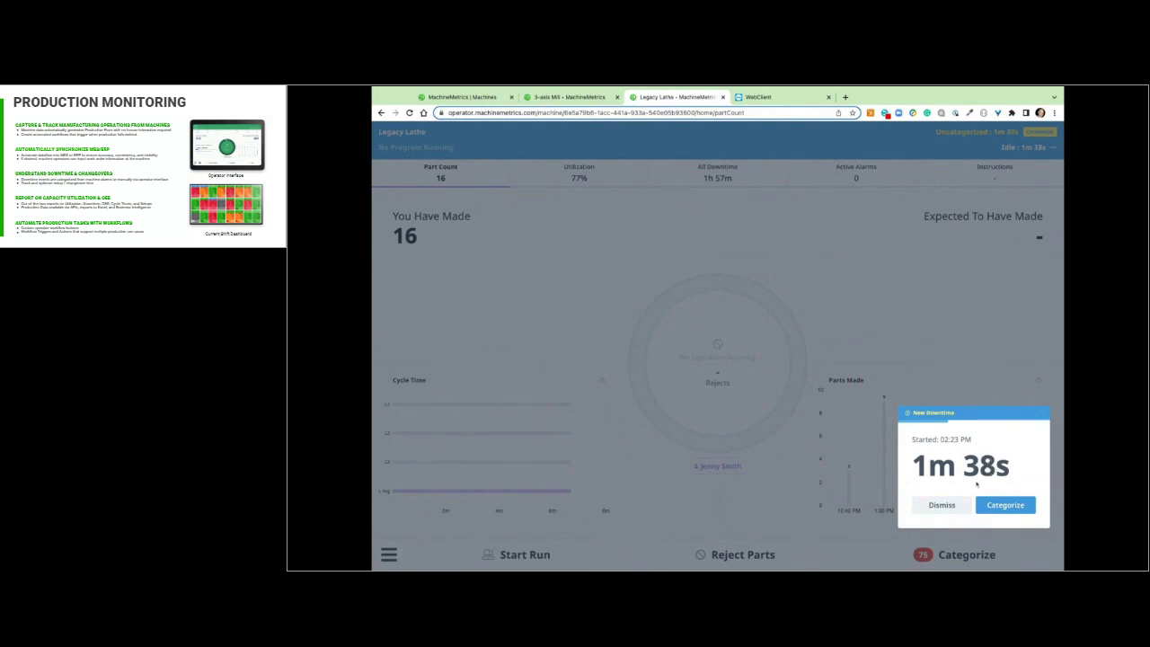
Step: Categorize the Legacy Lathe's downtime as Tooling > Tool Change and start a new run
click(1013, 509)
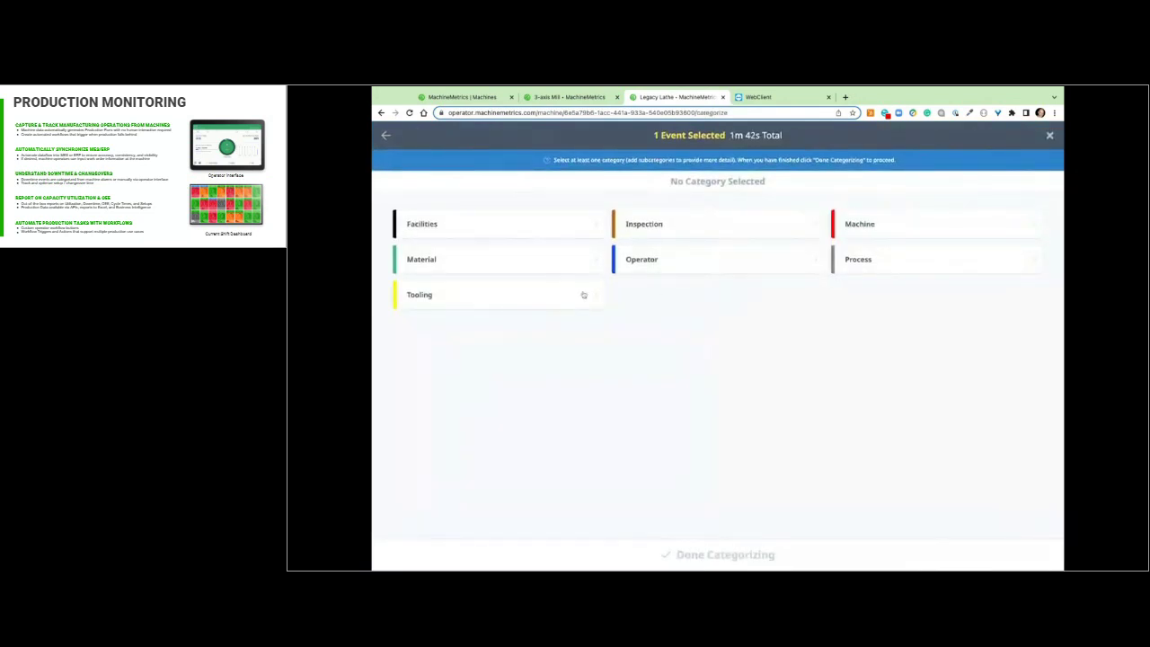
click(477, 297)
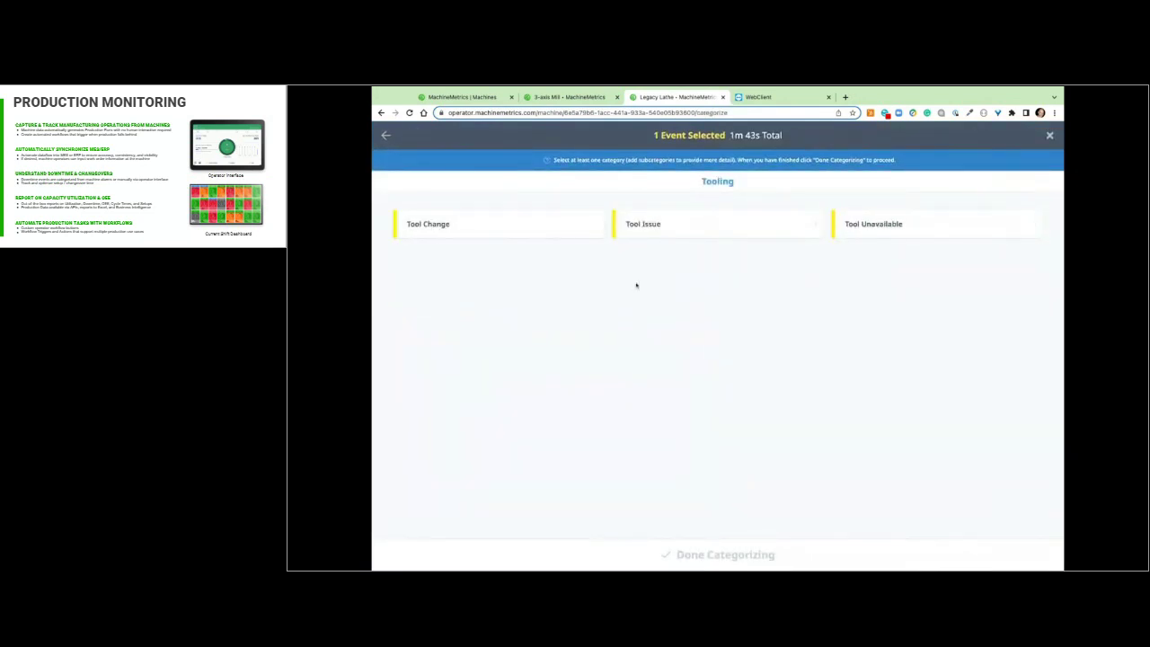
click(496, 228)
click(726, 554)
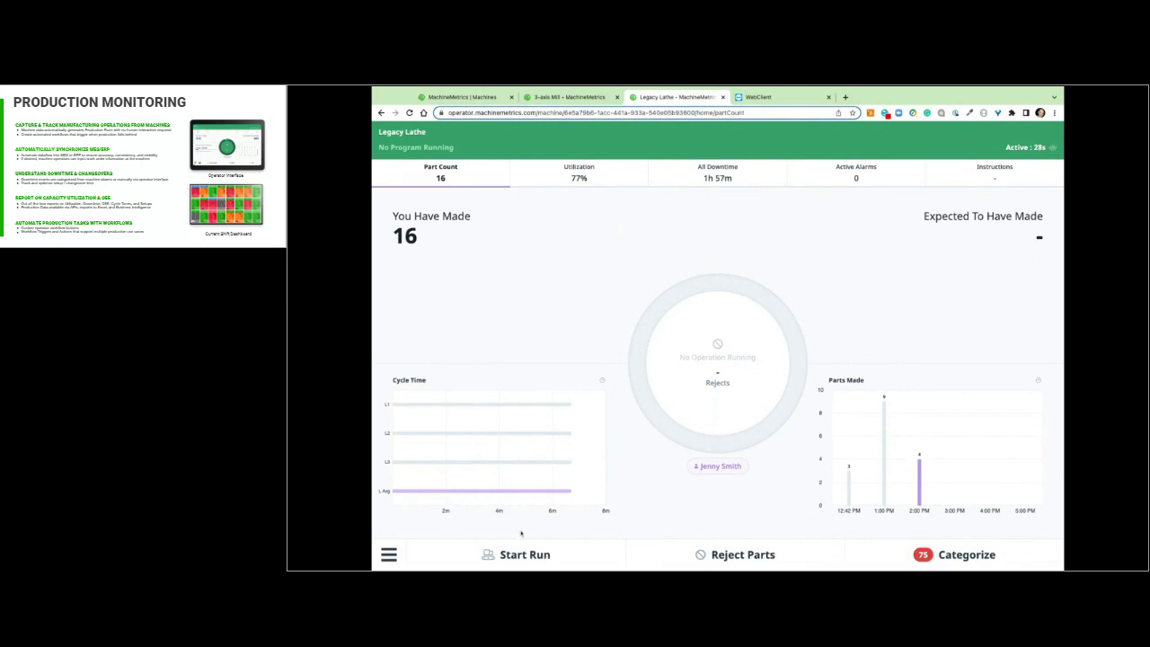
click(522, 557)
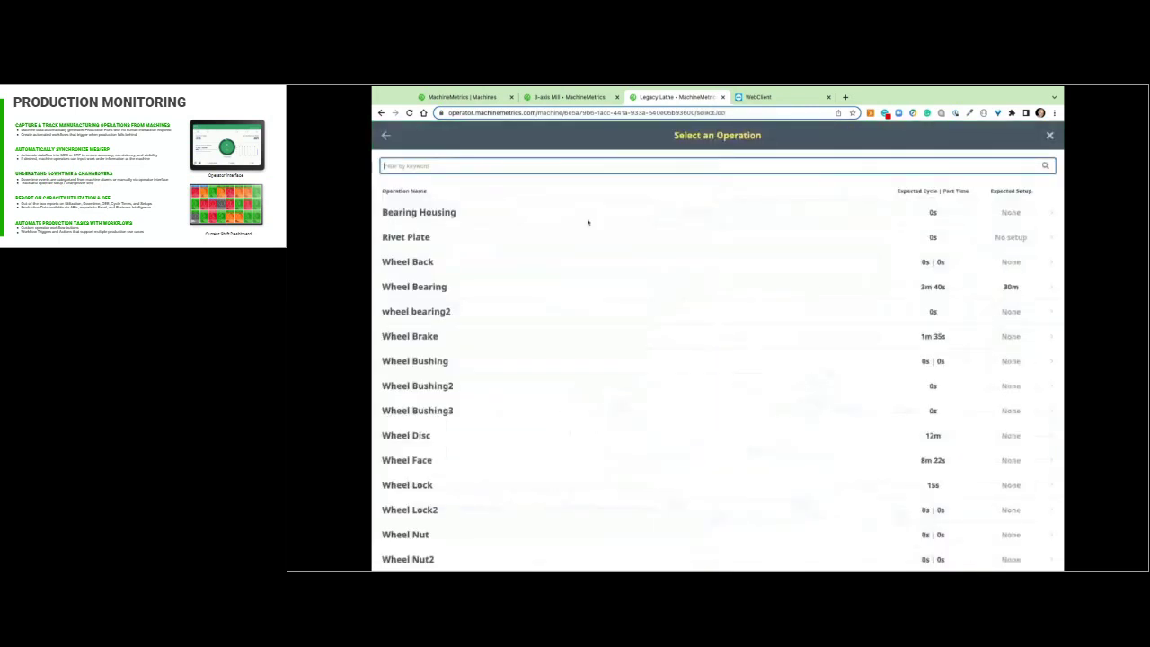
Step: Create a 'Wheel Rotor' operation with a work order number and start its run
click(512, 166)
text(W)
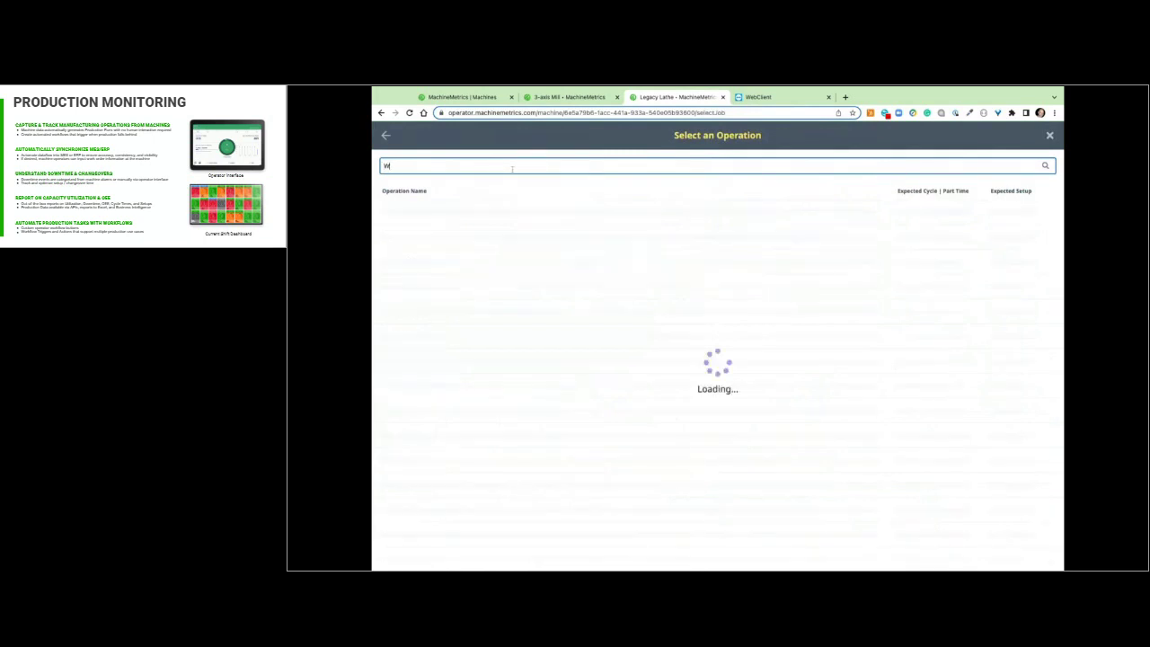
text(heel Rotor)
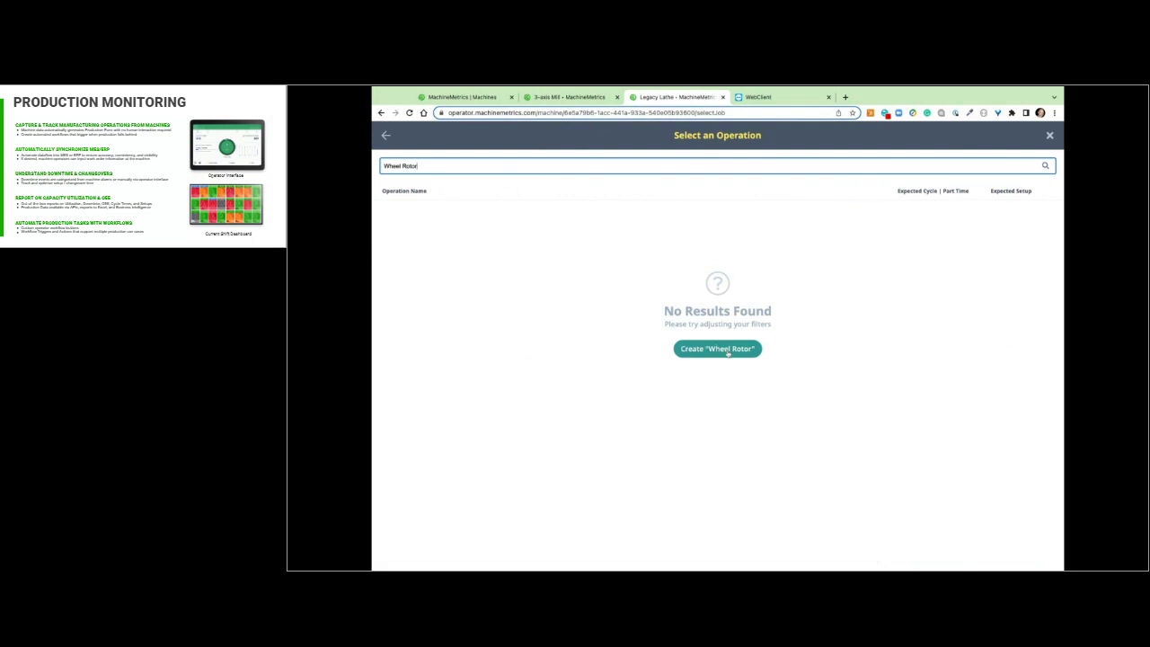
click(730, 352)
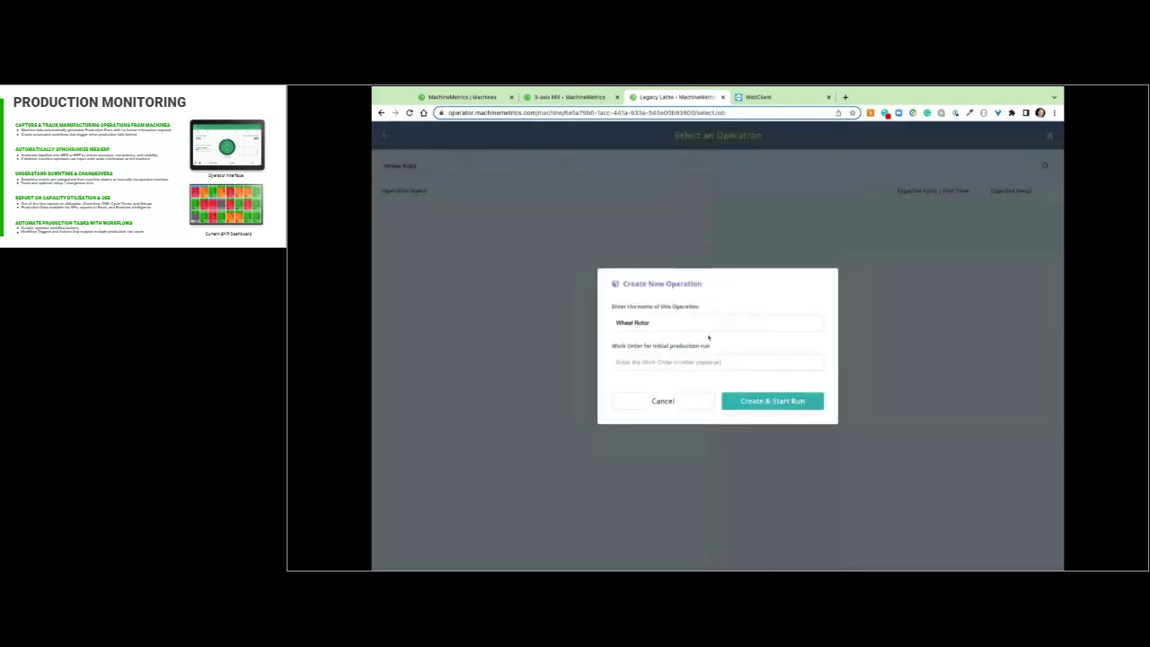
click(662, 360)
text(WO-400)
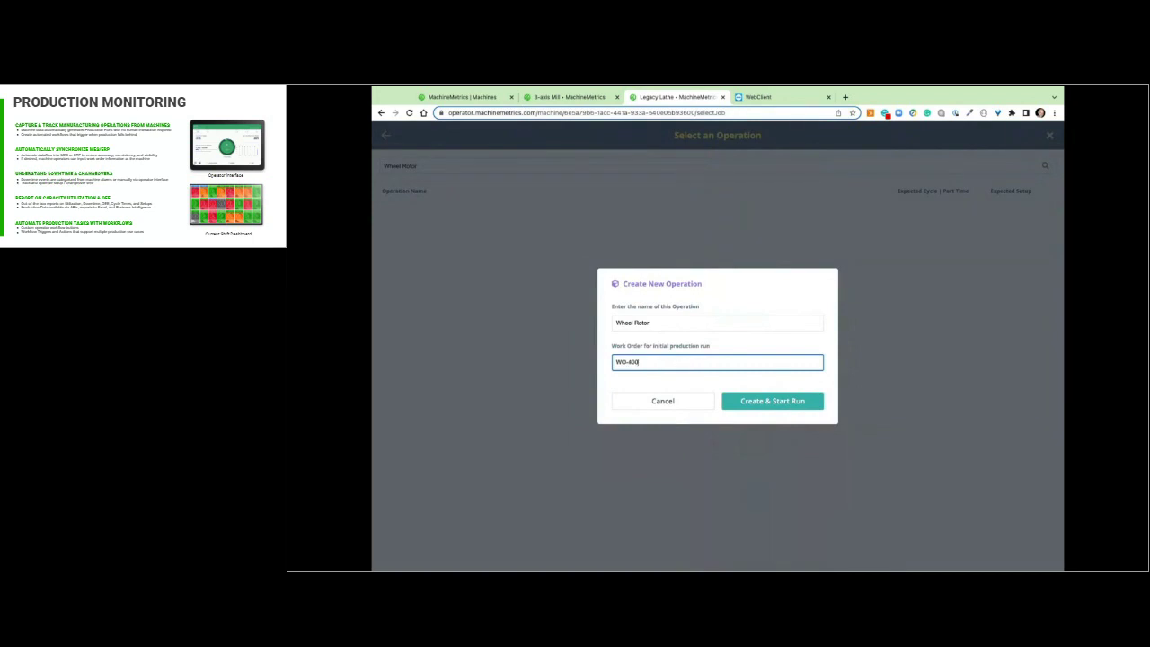
text(0)
click(805, 399)
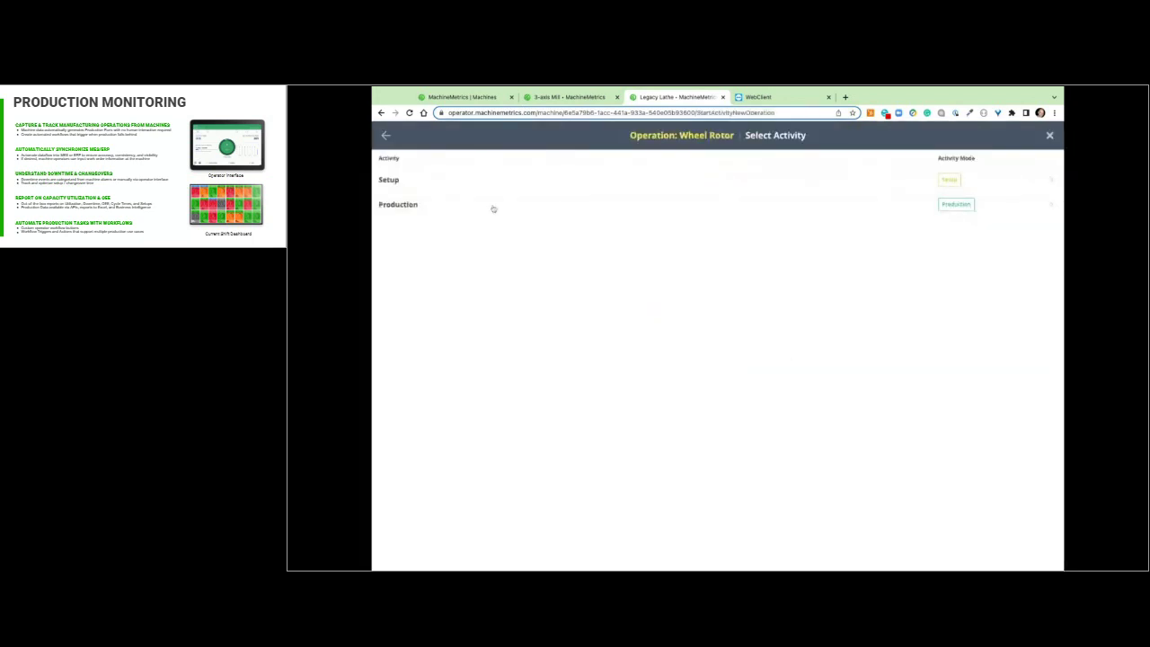
Step: Begin the Wheel Rotor run in Setup, move it to Production confirming the part count, then show Machines
click(451, 182)
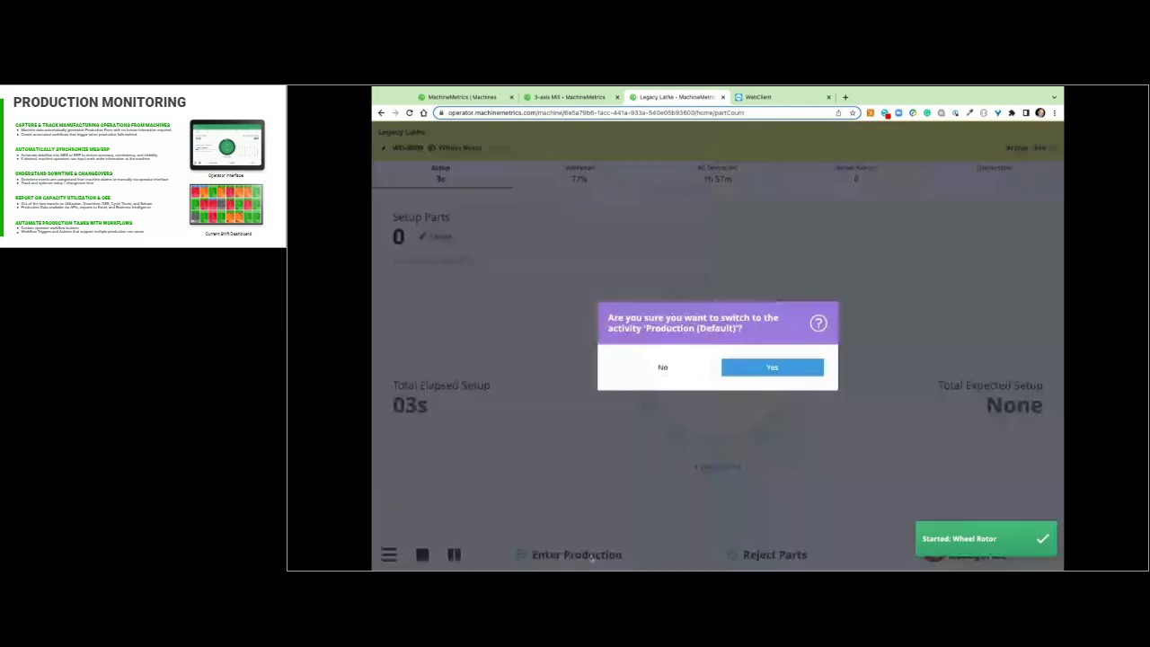
click(591, 555)
click(772, 368)
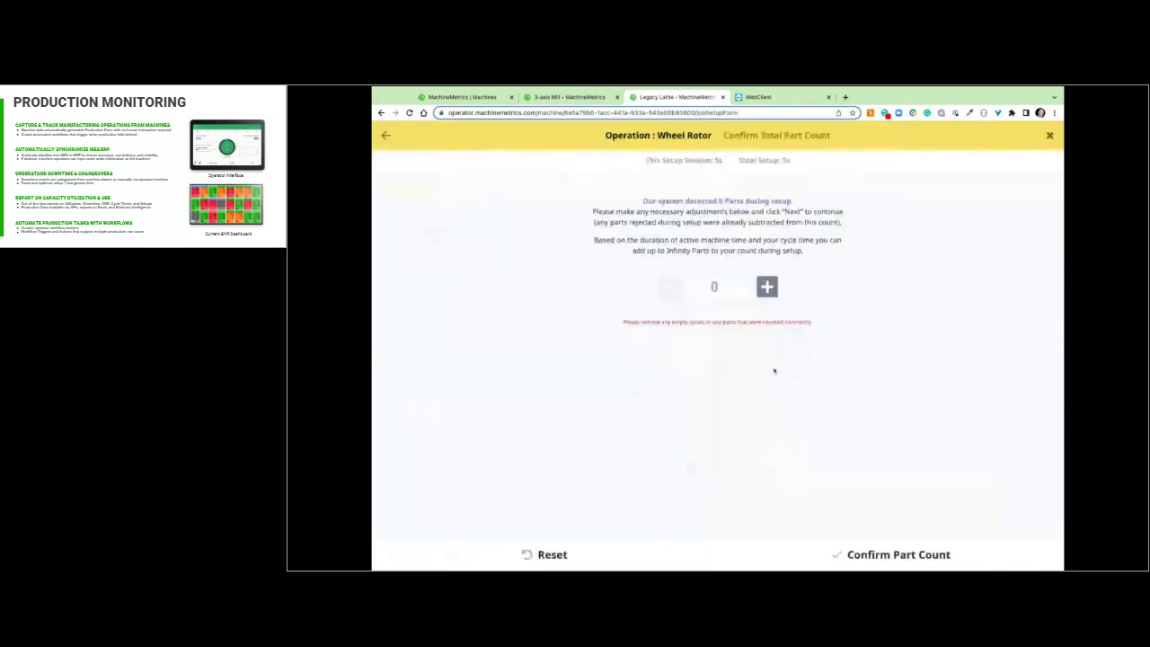
click(737, 562)
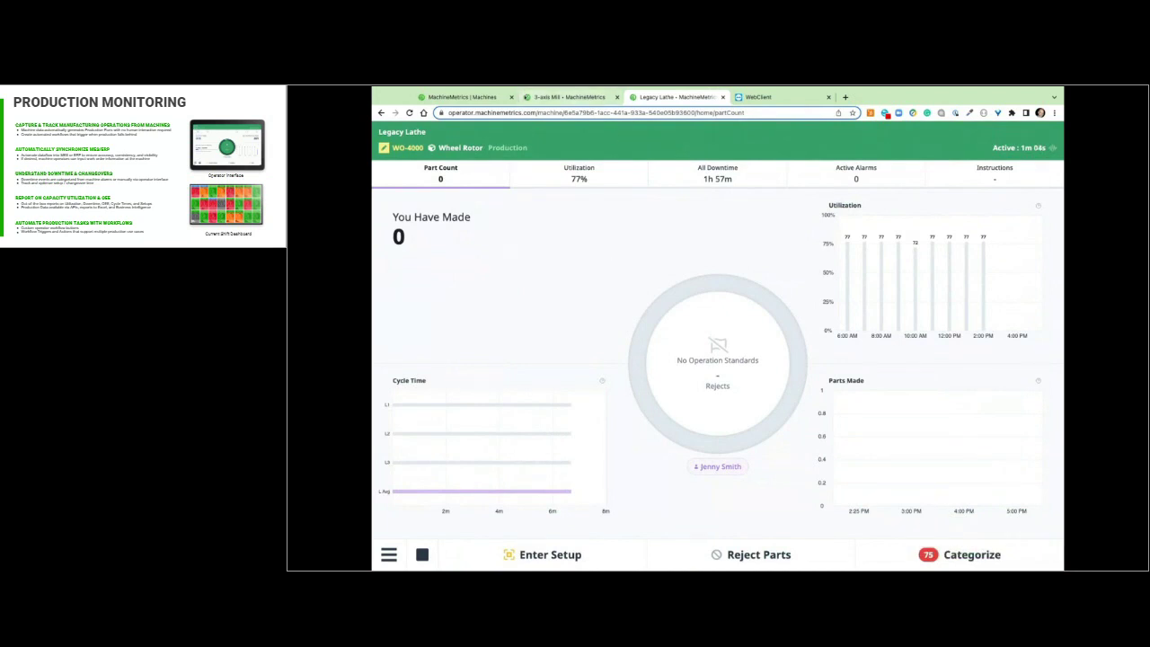
click(462, 97)
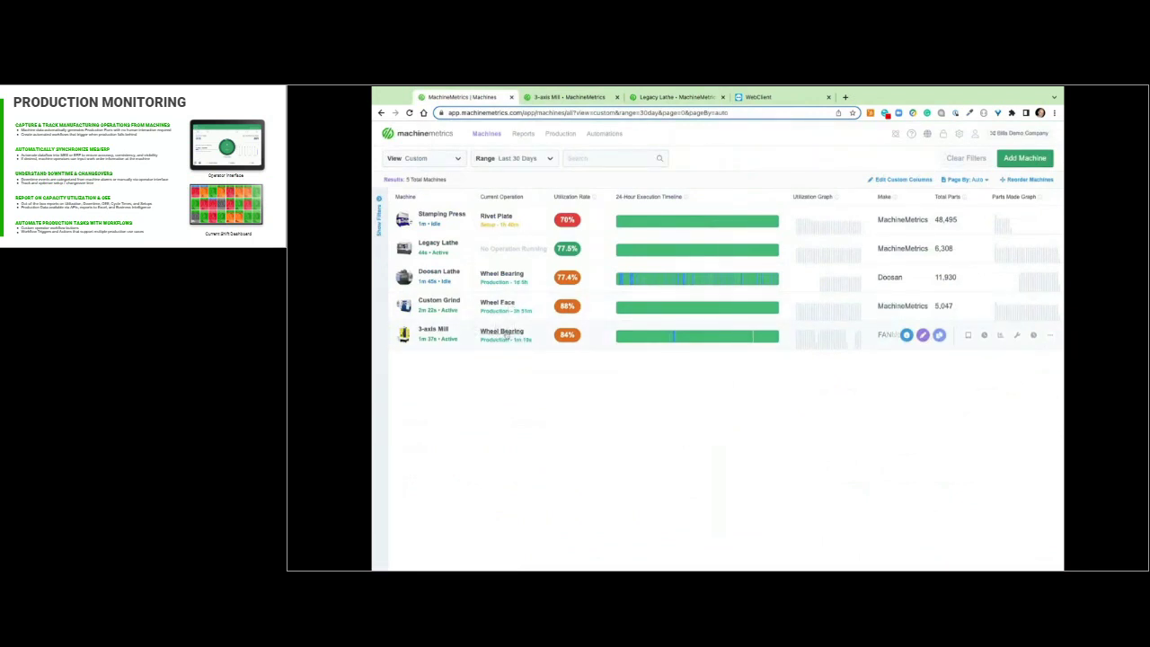
Step: Choose View Operation Report for the Wheel Bearing operation from the machines list
click(506, 334)
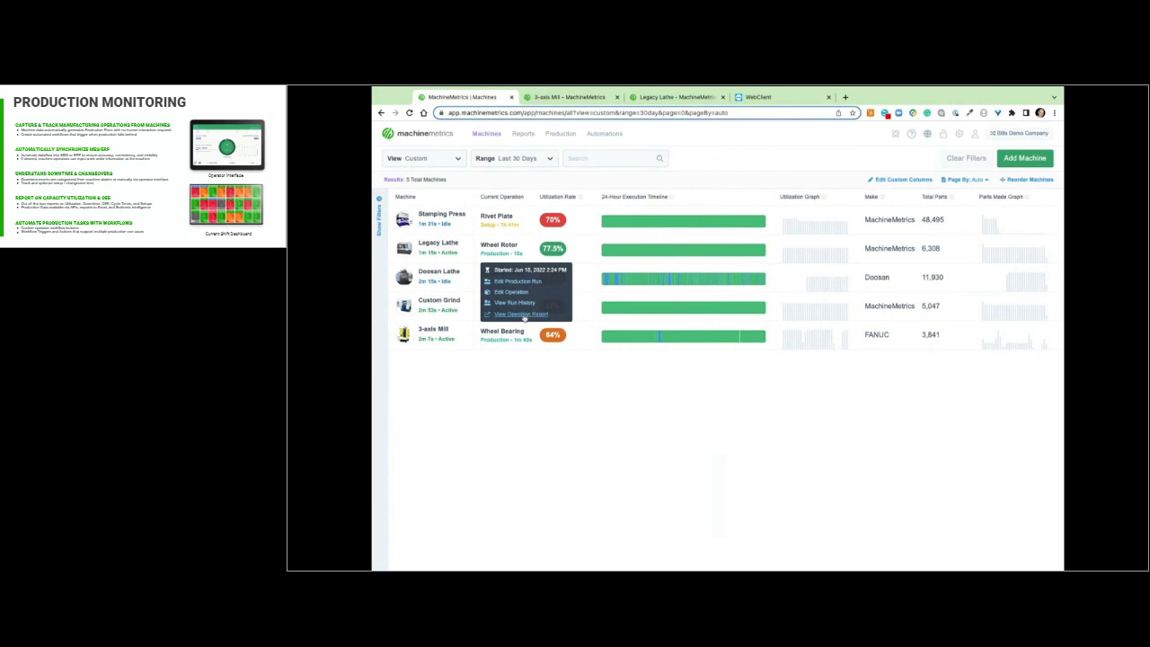
click(523, 315)
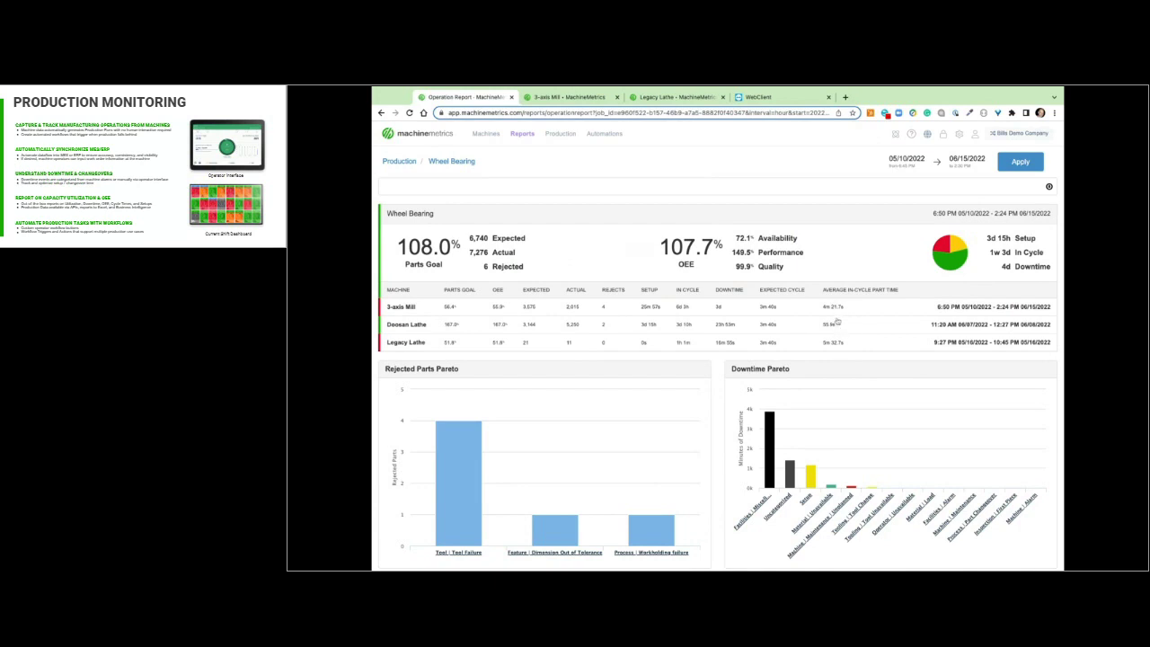
Step: Filter the Wheel Bearing report to the 3-axis Mill and review its downtime Pareto and runs
click(420, 310)
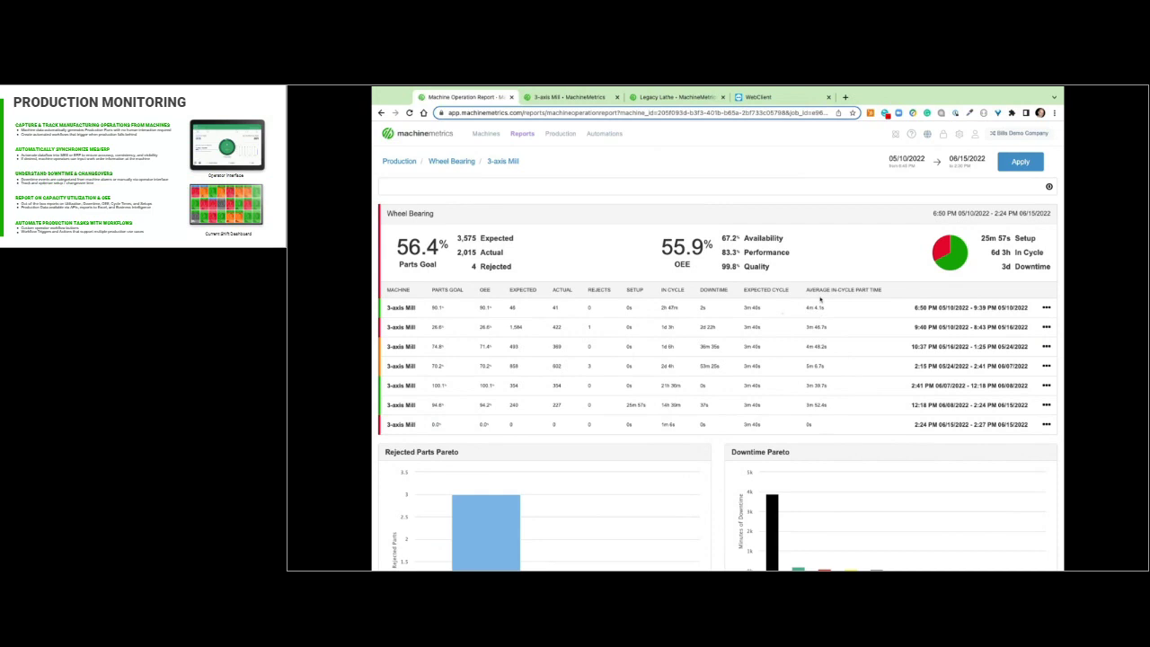
scroll(819, 300, down, 2)
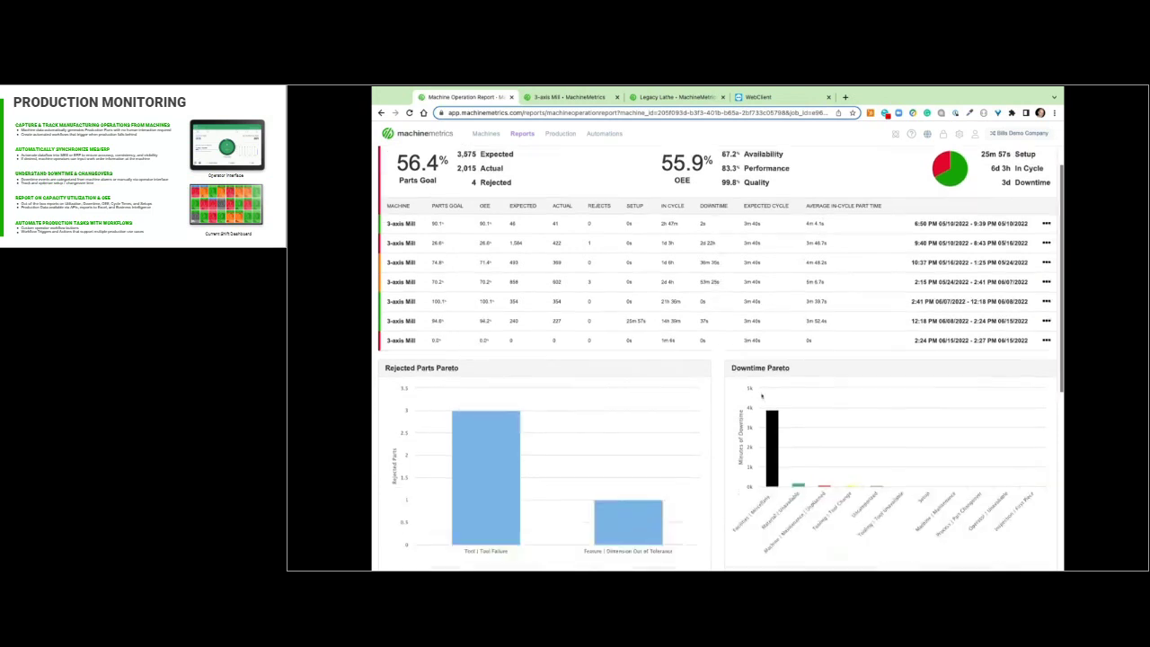
mouse_move(785, 476)
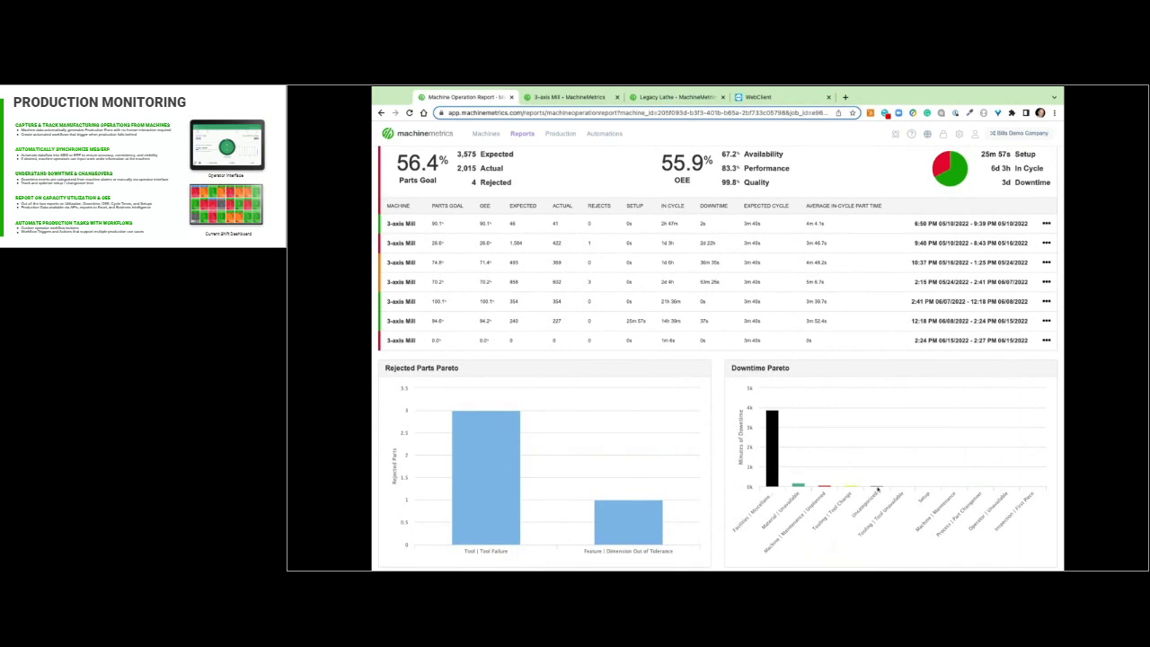
mouse_move(877, 487)
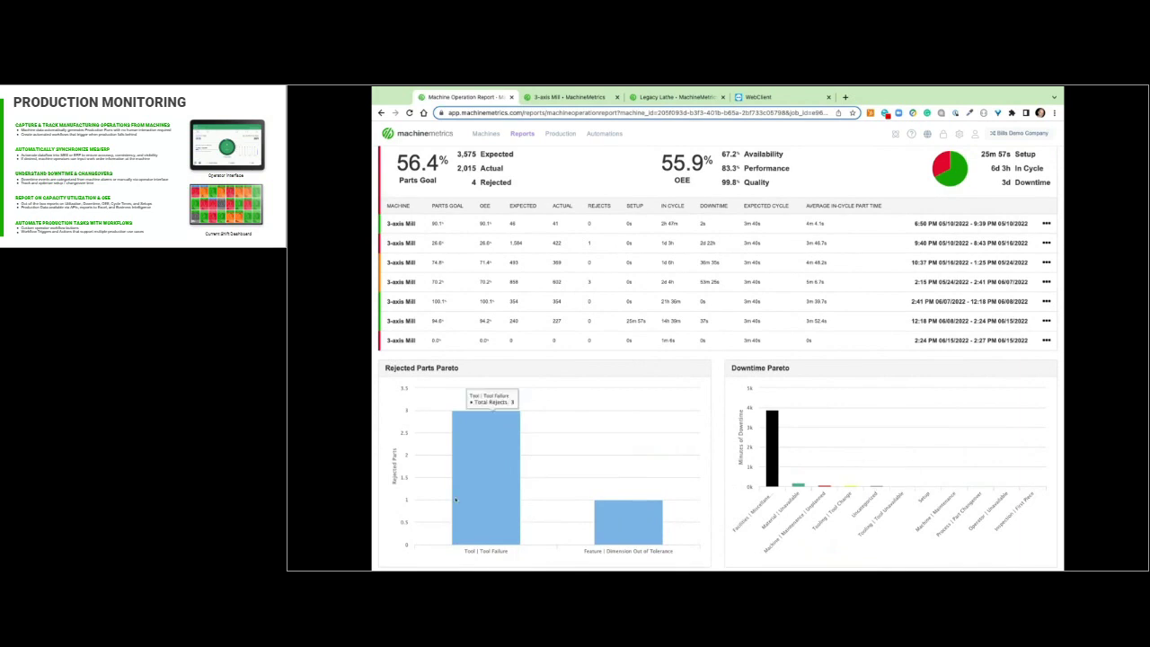
scroll(682, 323, up, 1)
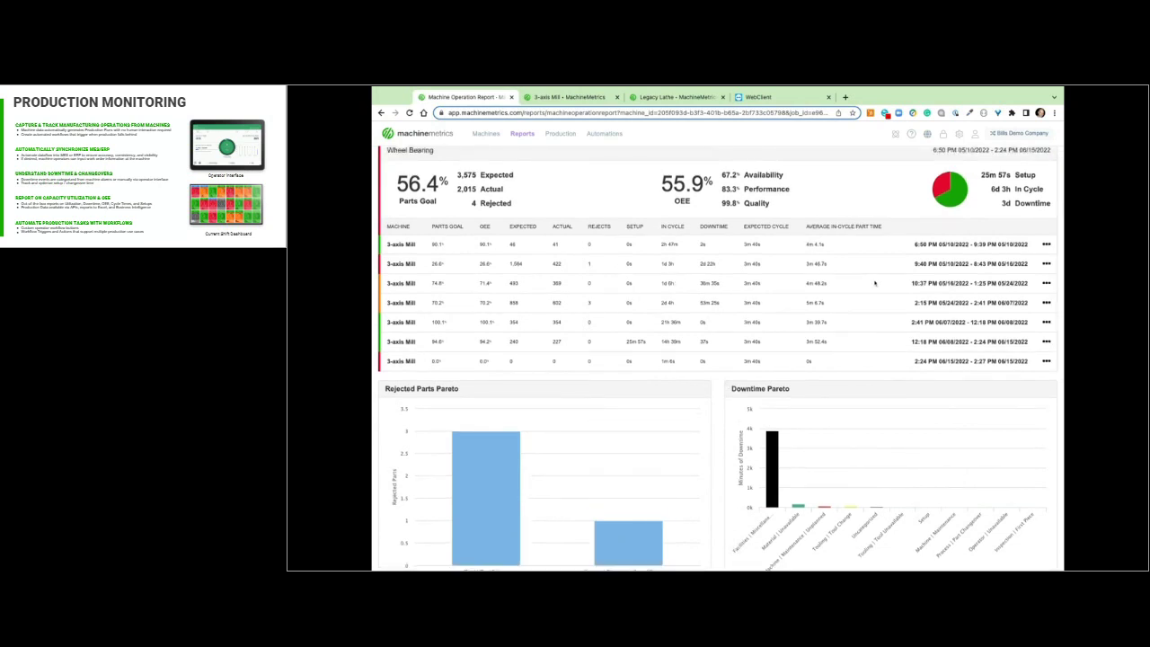
click(1046, 264)
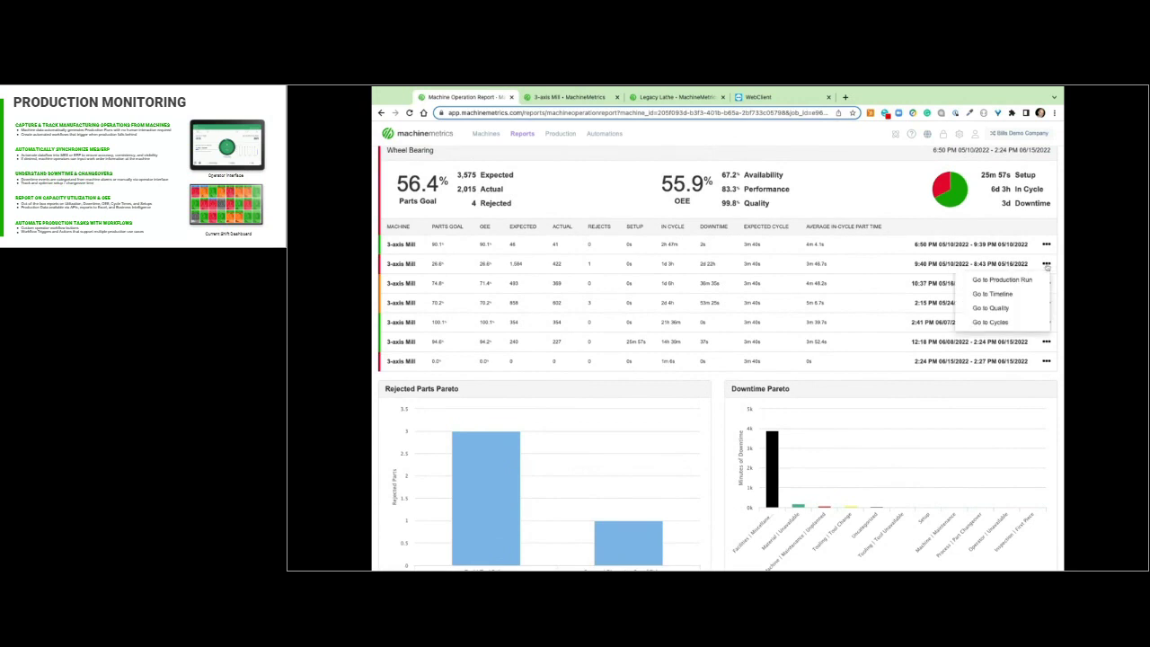
Step: Open the 3-axis Mill's detailed Timeline view for May 10–16 from a run's menu
click(993, 293)
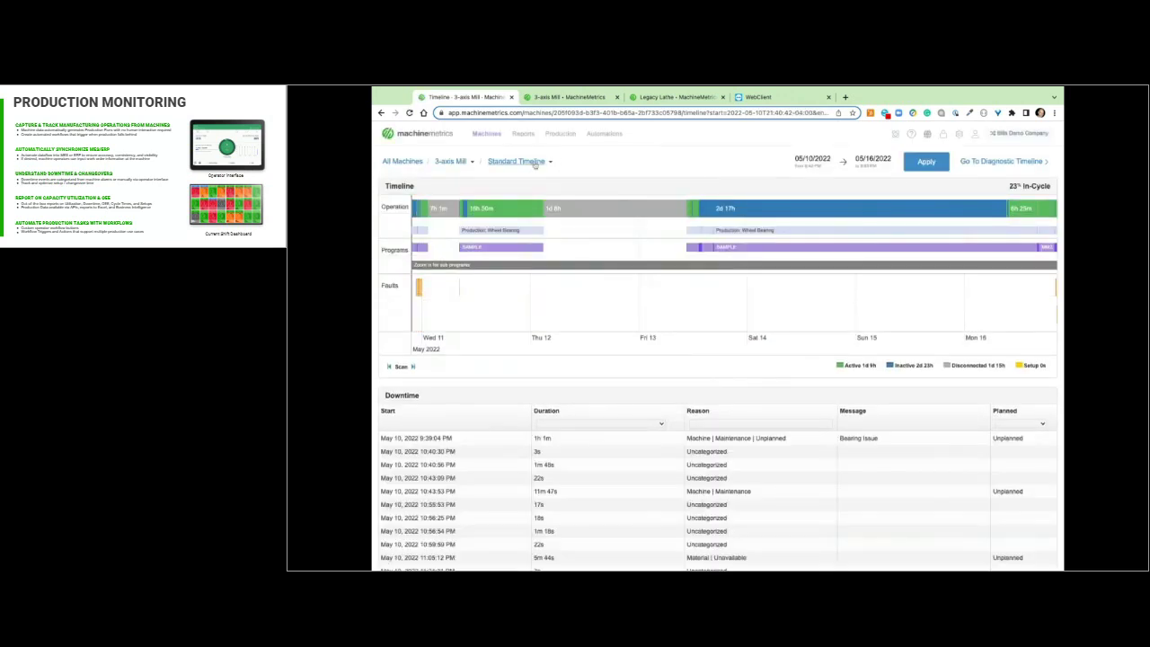
click(546, 162)
click(515, 210)
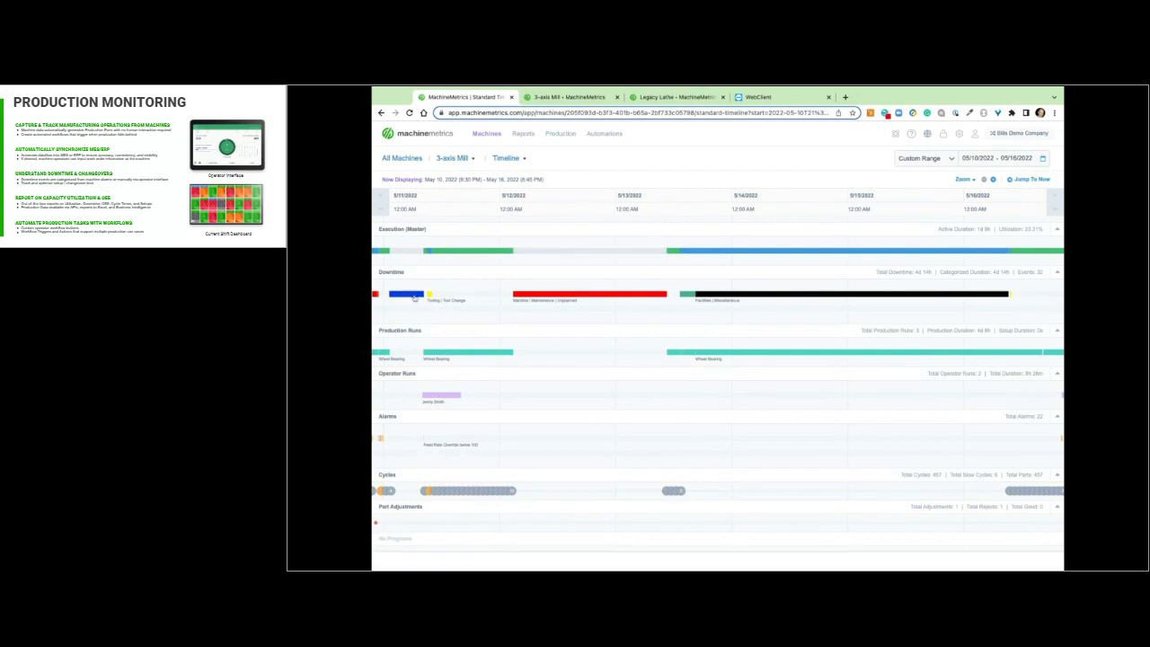
Step: Zoom and pan the timeline to the hours around midnight into May 11, then reload the page
mouse_move(613, 300)
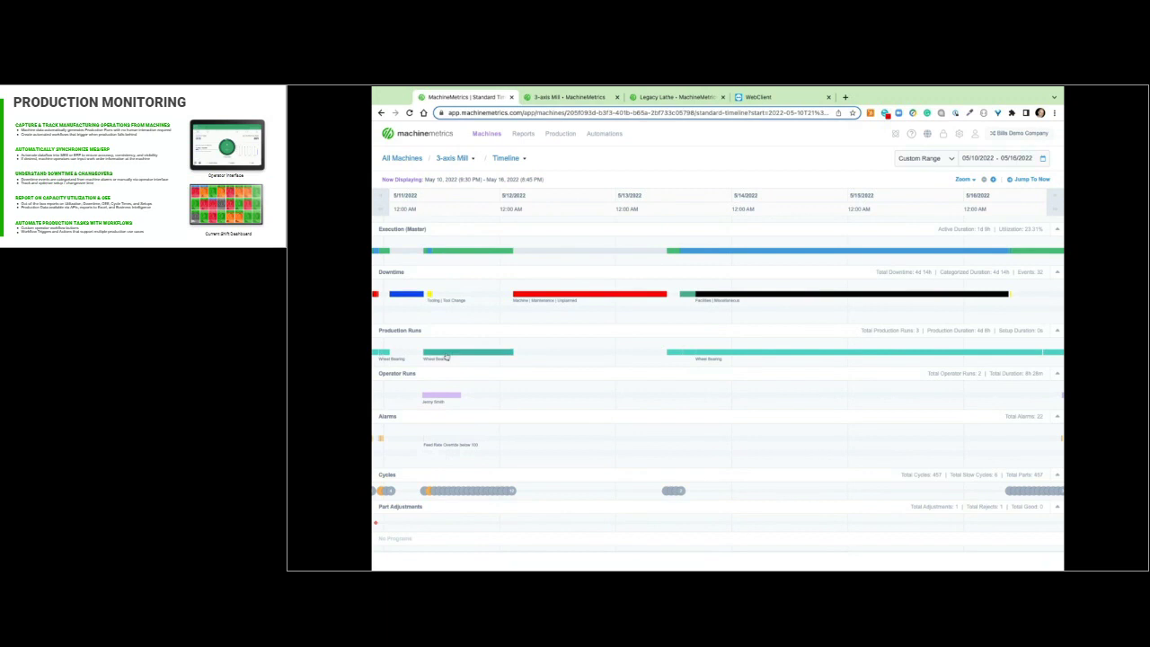
mouse_move(719, 356)
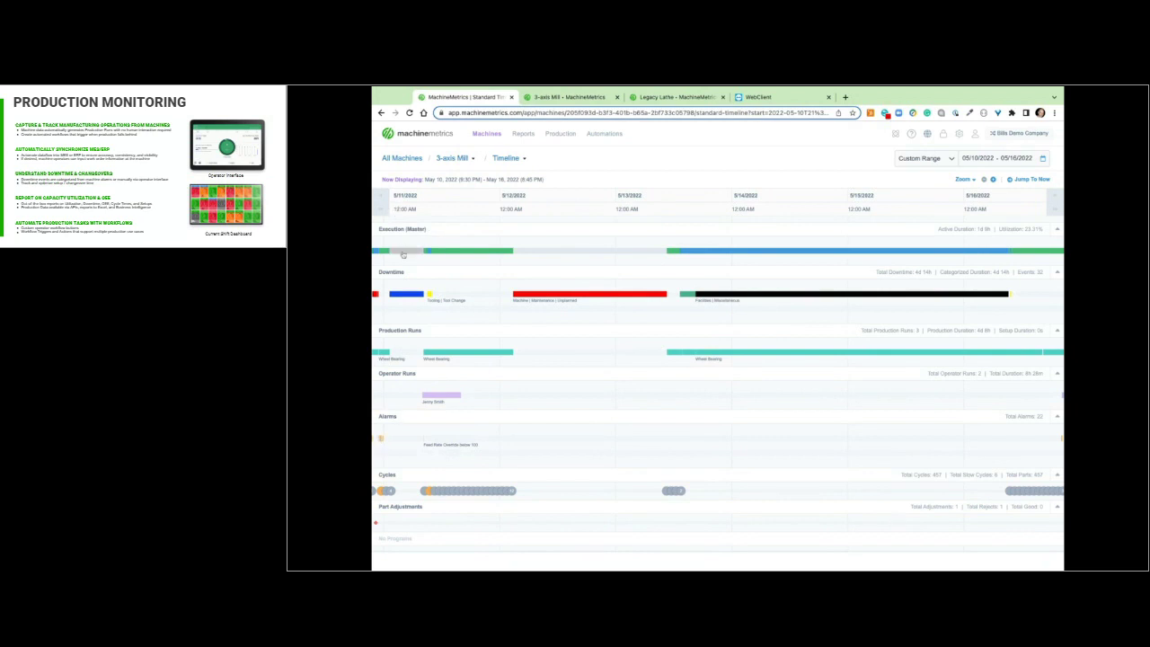
scroll(404, 255, up, 4)
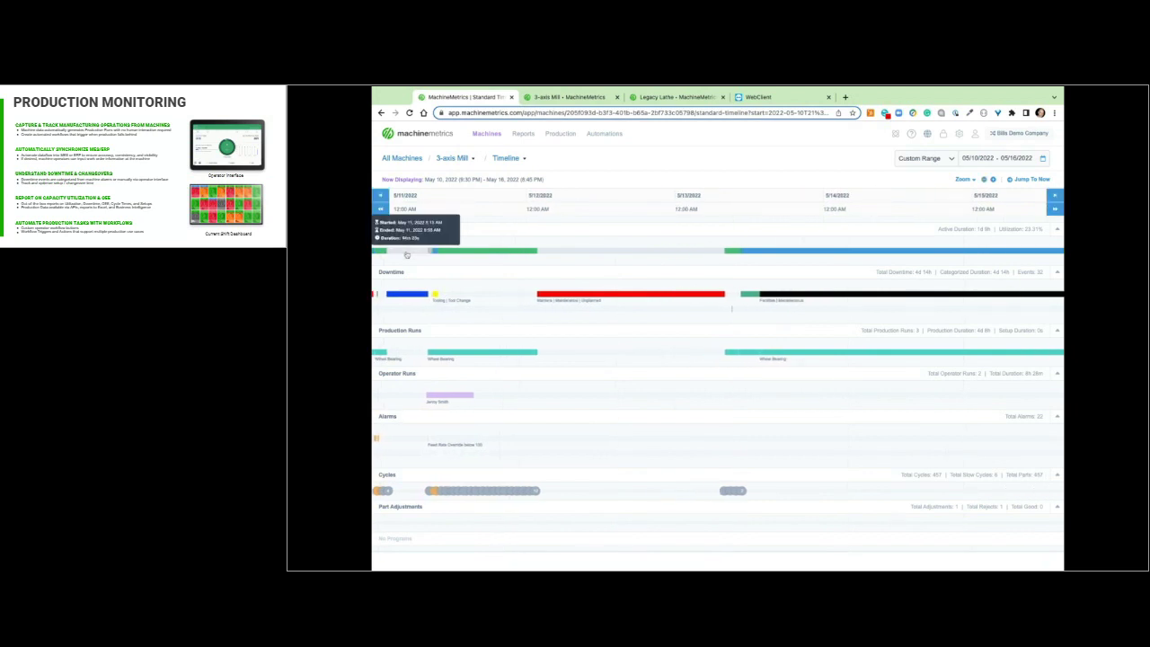
scroll(406, 255, up, 5)
drag(409, 253, 589, 253)
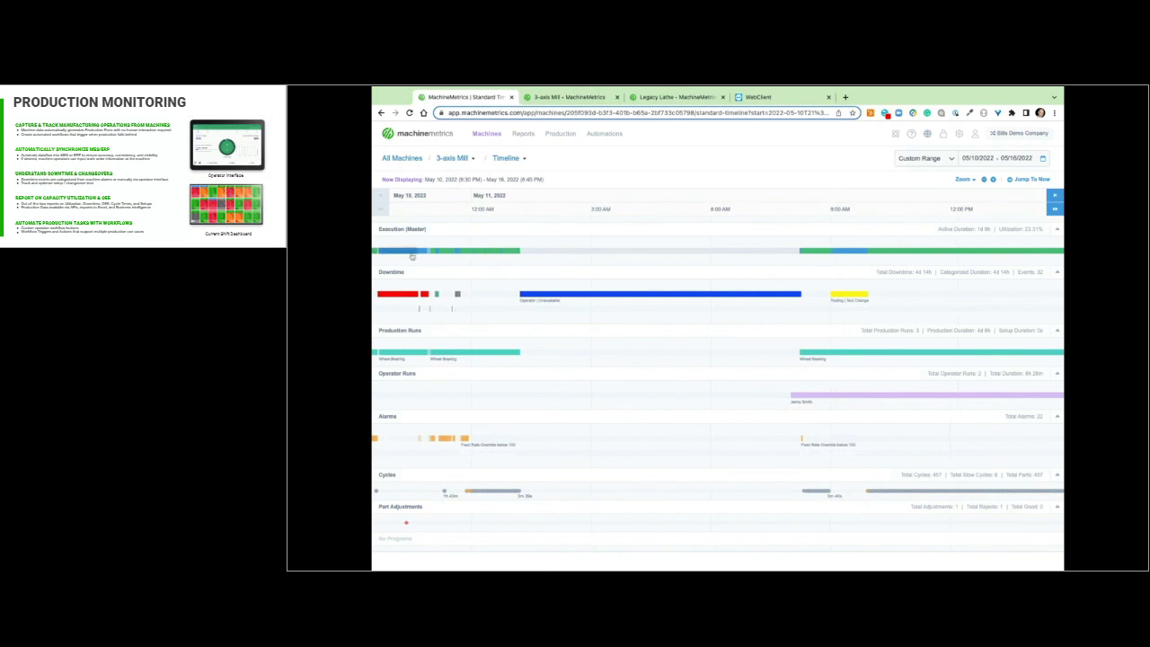
scroll(413, 256, up, 3)
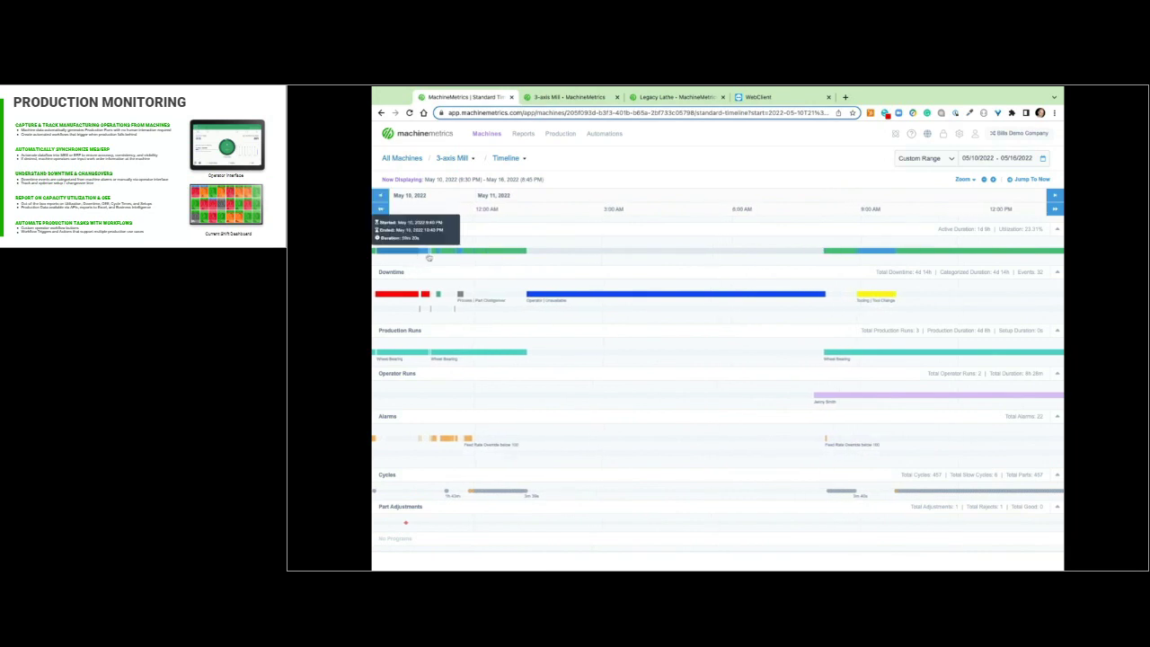
scroll(499, 257, up, 3)
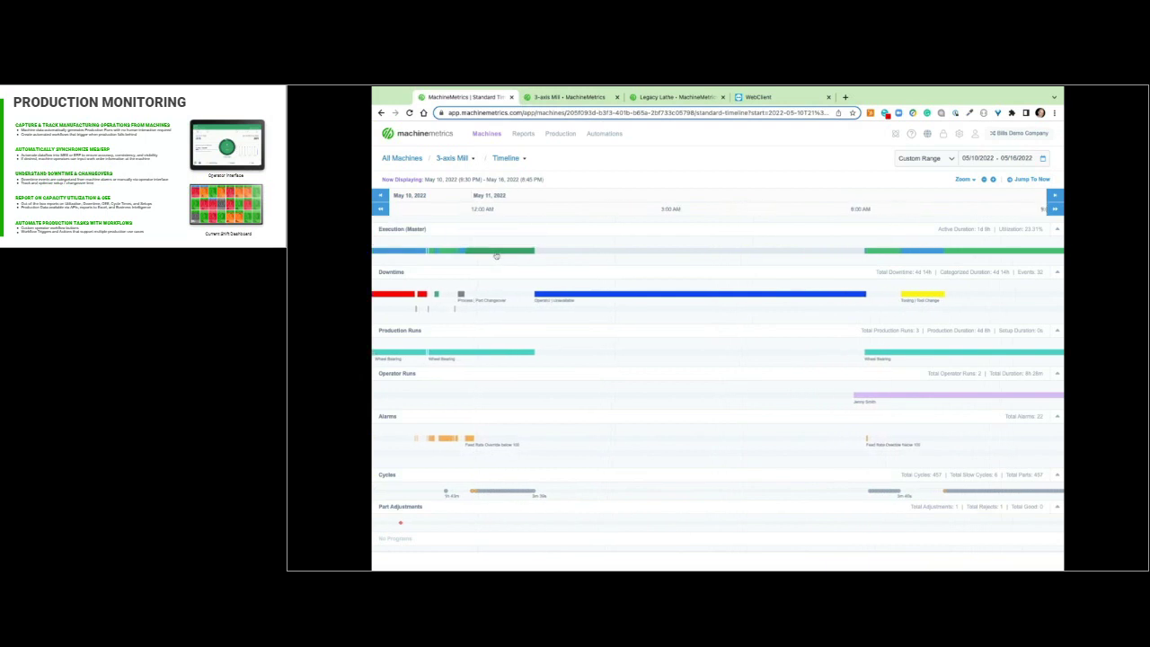
scroll(496, 256, up, 1)
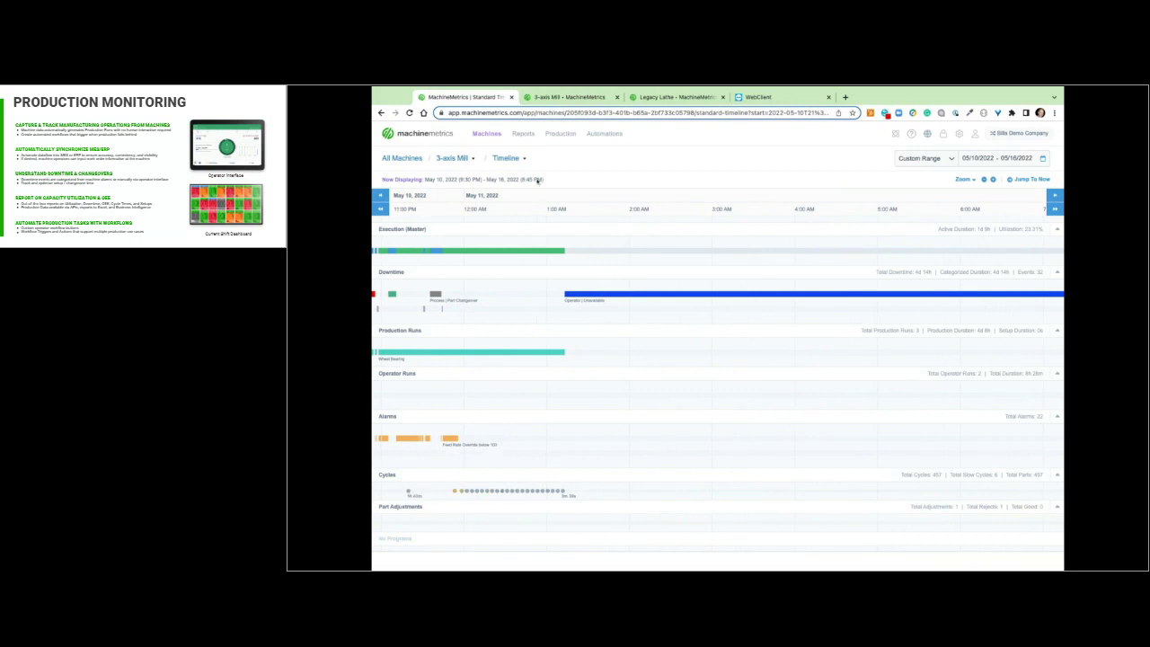
mouse_move(487, 134)
key(F5)
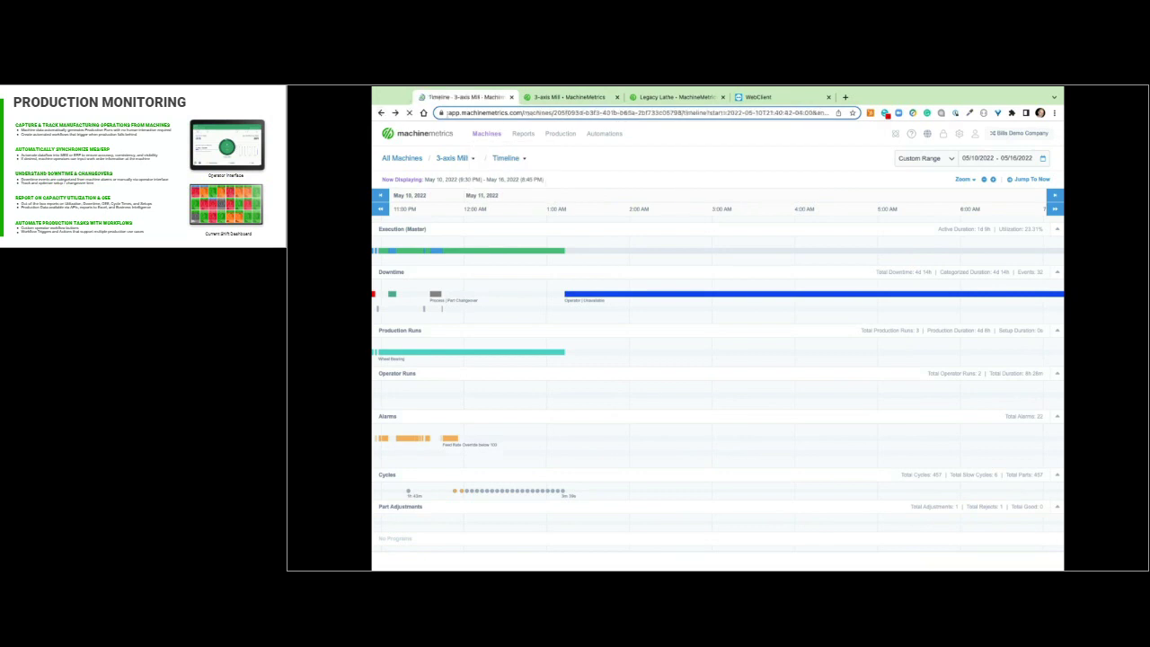
Step: Go back twice to the 3-axis Mill's Wheel Bearing operation report (56.4% parts goal, 55.9% OEE)
click(381, 112)
click(381, 112)
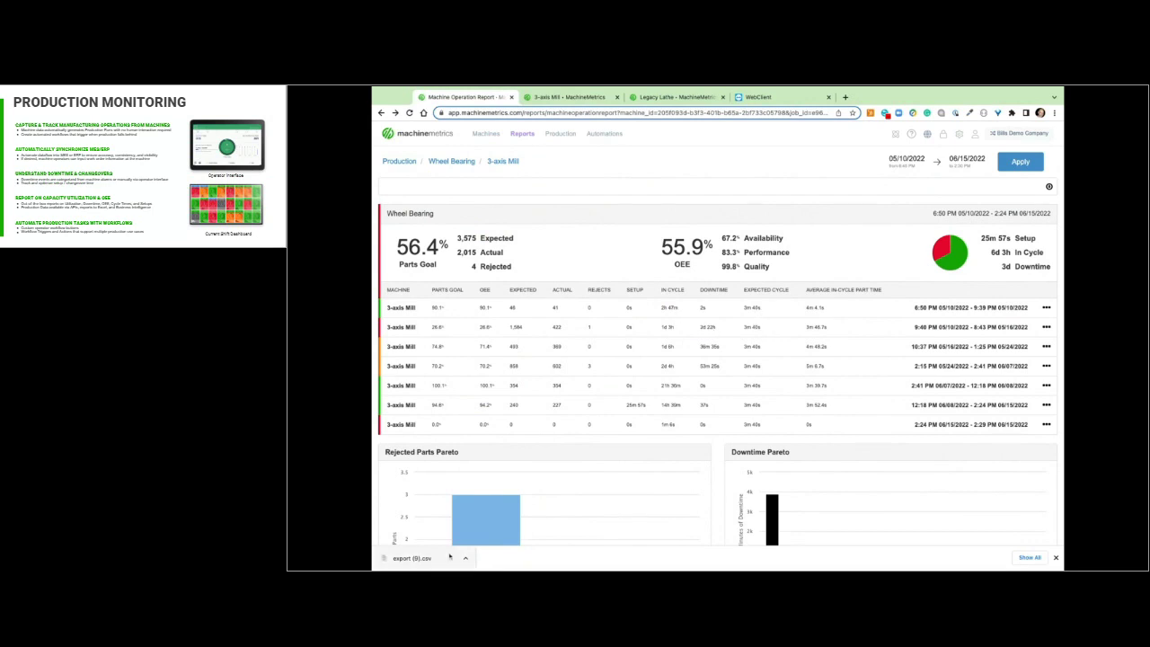
mouse_move(479, 534)
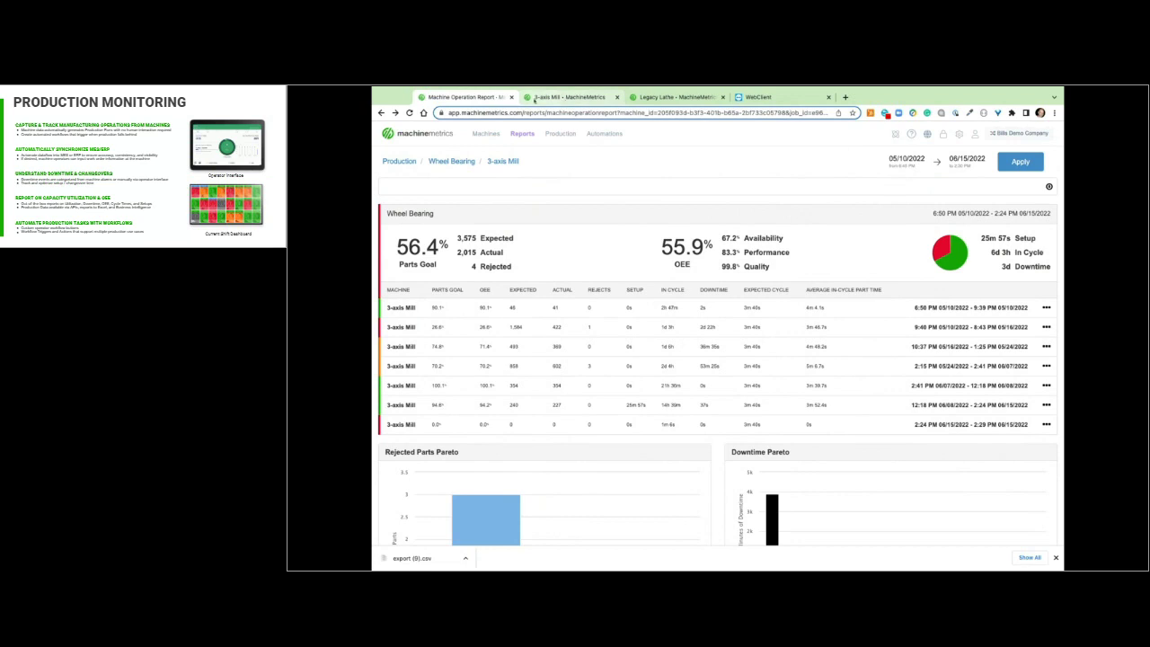
mouse_move(485, 135)
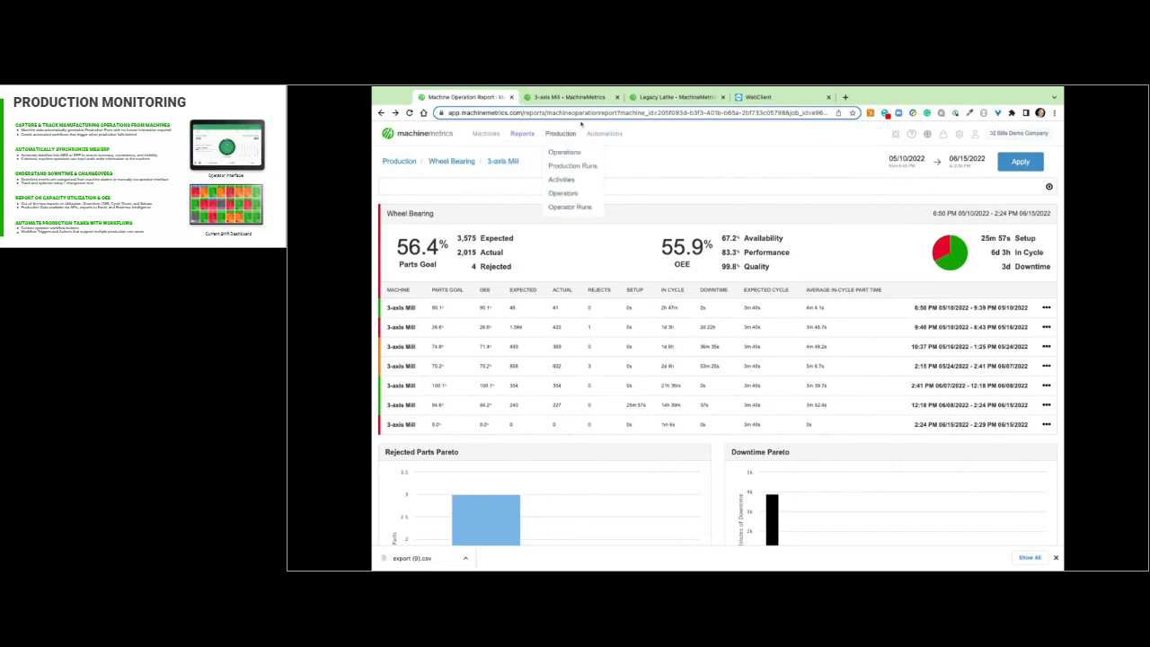
Step: View the 3-axis Mill operator screen, then return to the Wheel Bearing operation report
click(578, 101)
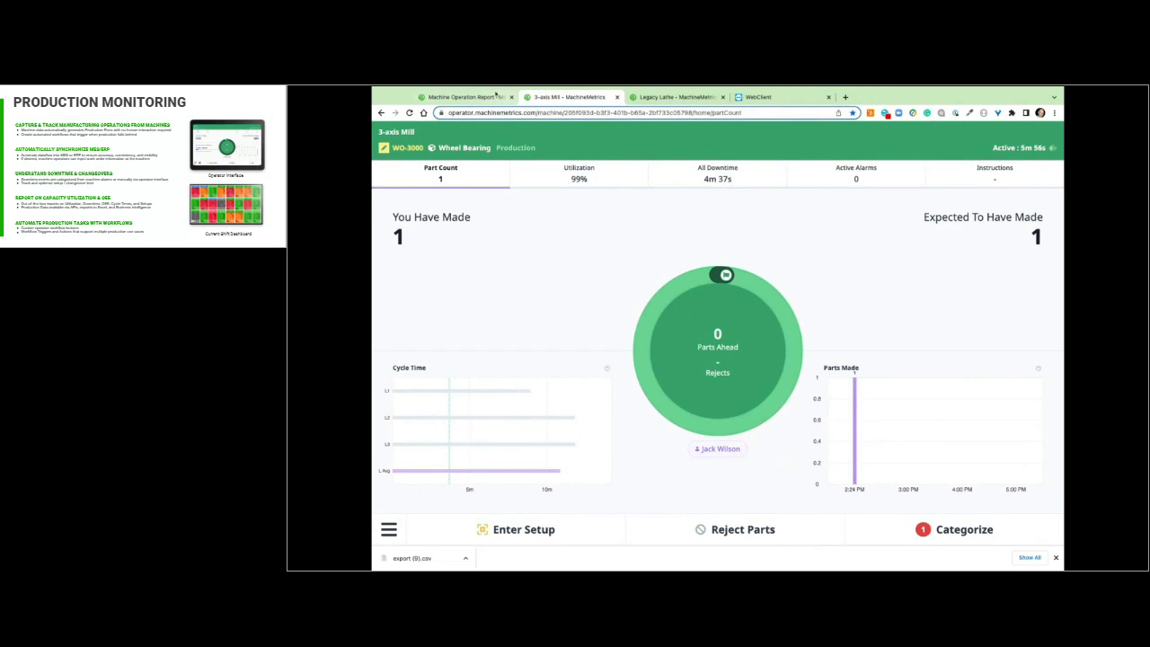
click(464, 96)
Step: Open the Alarms report for Jun 14–15, 2022 from the Reports menu
mouse_move(520, 143)
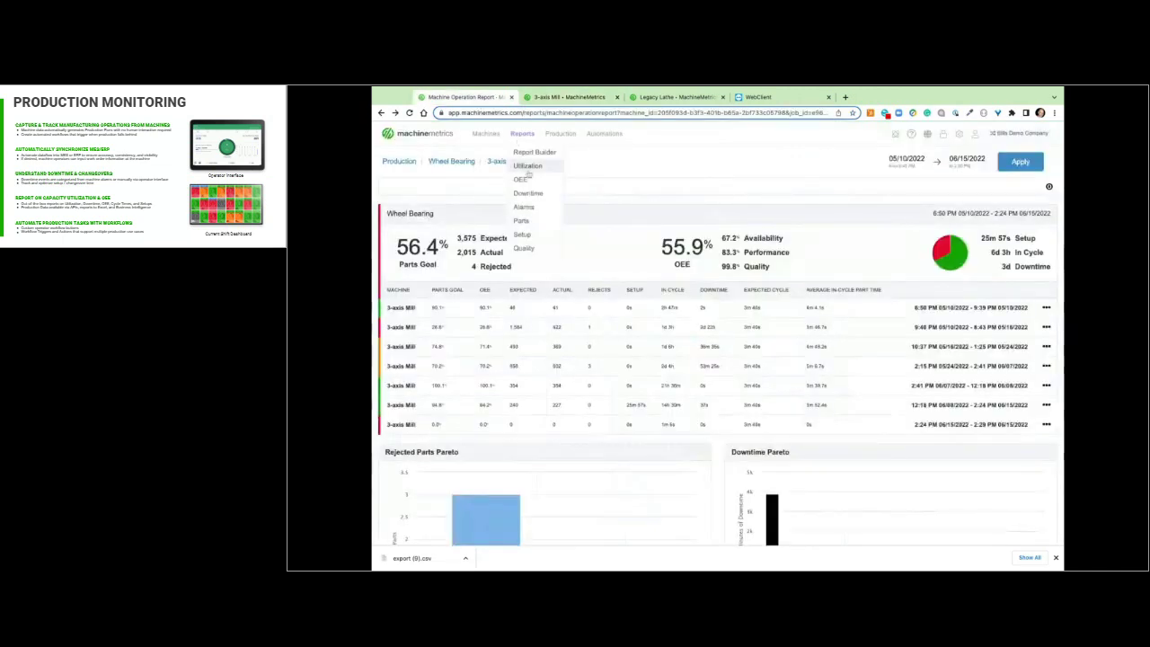
click(526, 208)
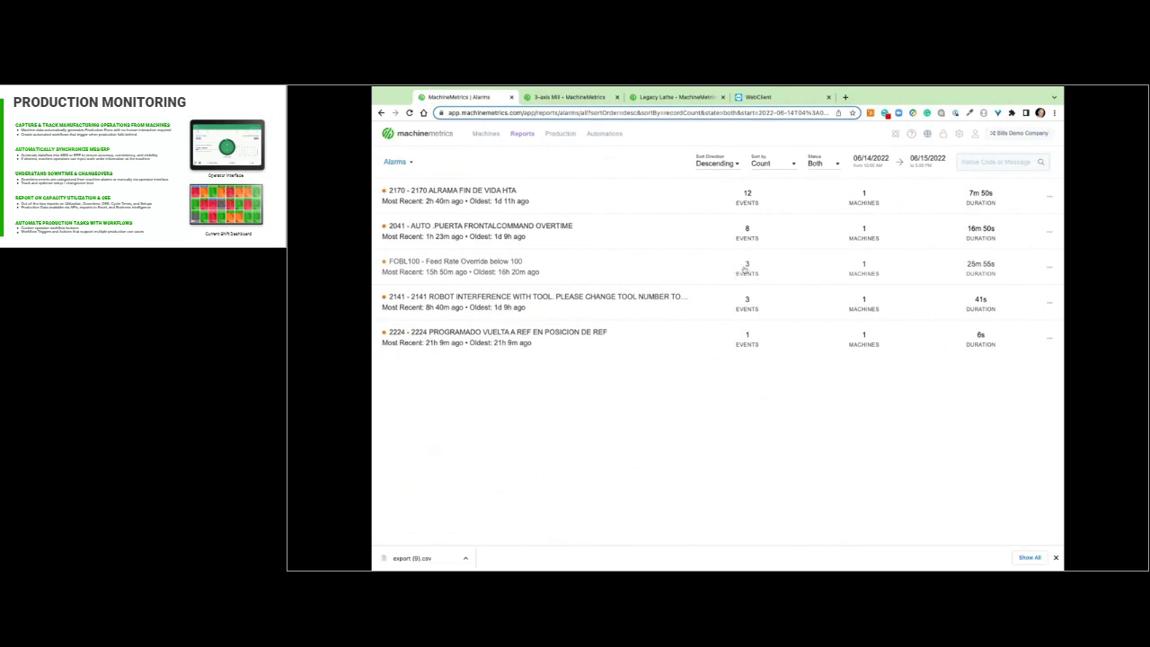
Step: Create a workflow from the FOBL100 alarm, keeping Alarm occurs as the trigger
click(1049, 266)
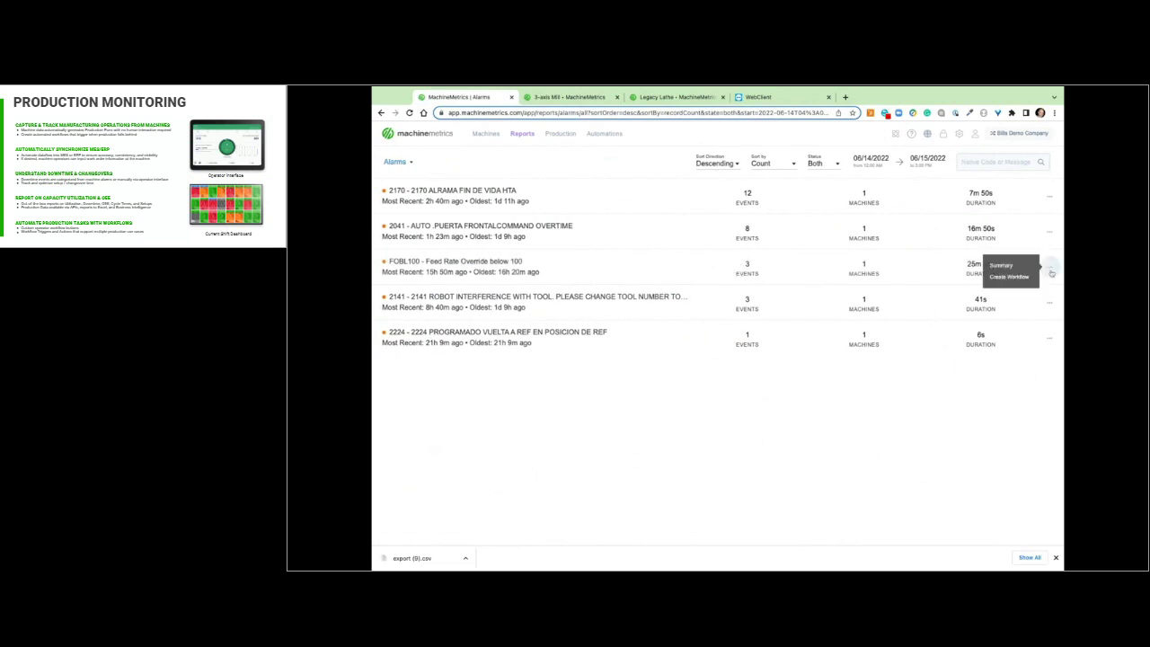
click(1010, 278)
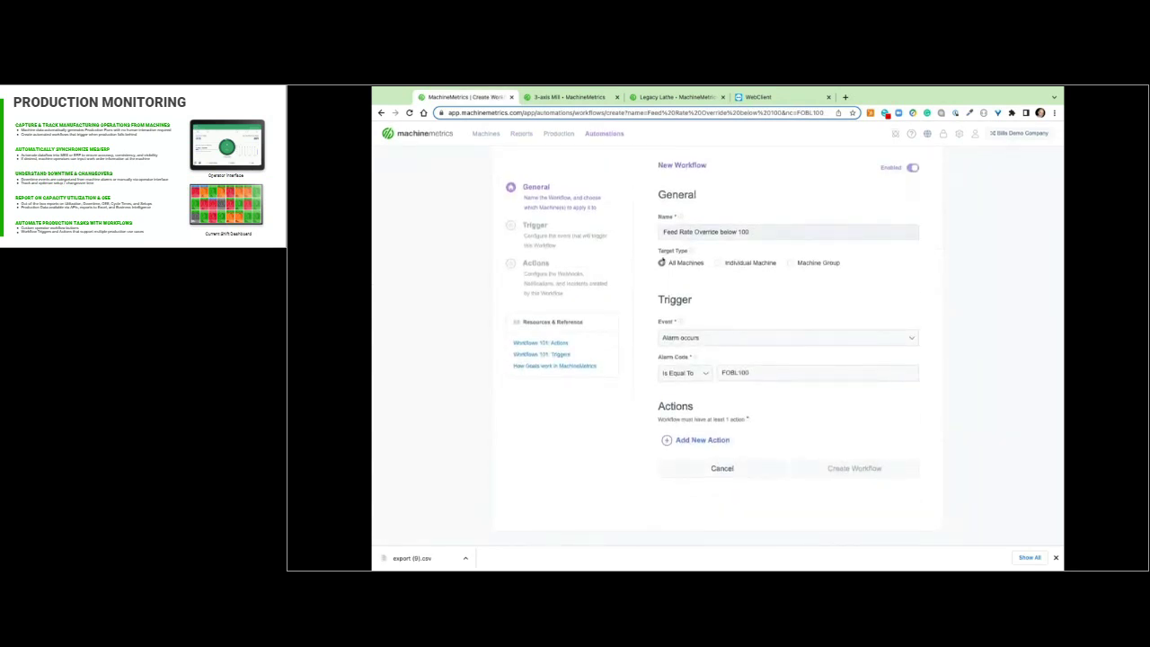
click(724, 341)
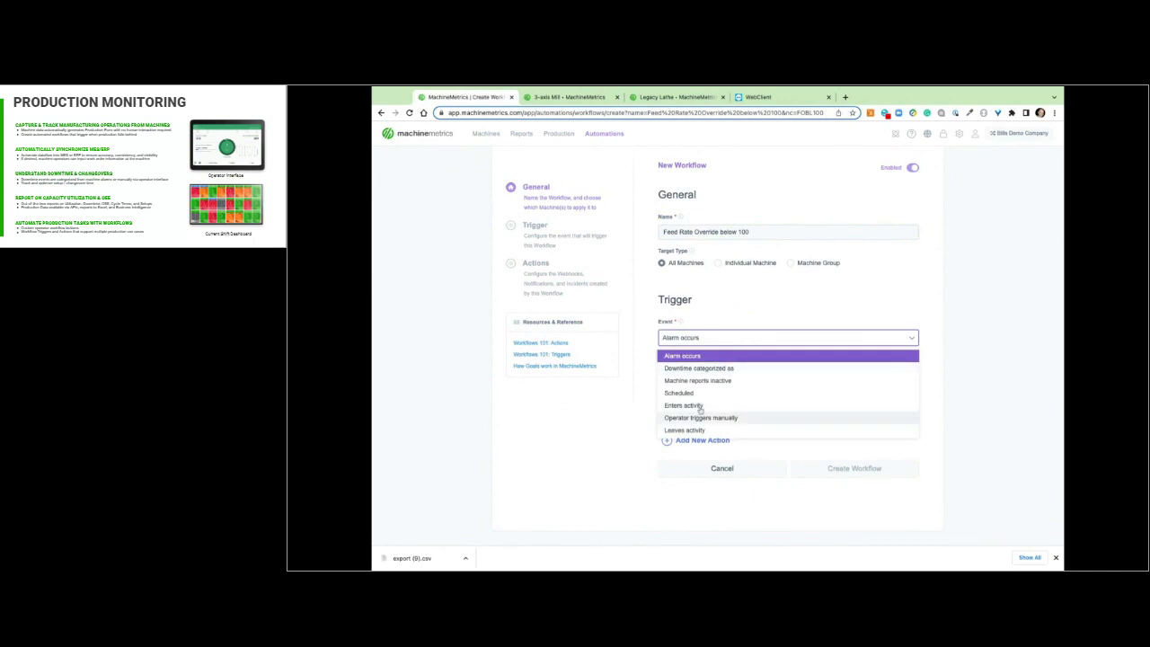
click(647, 364)
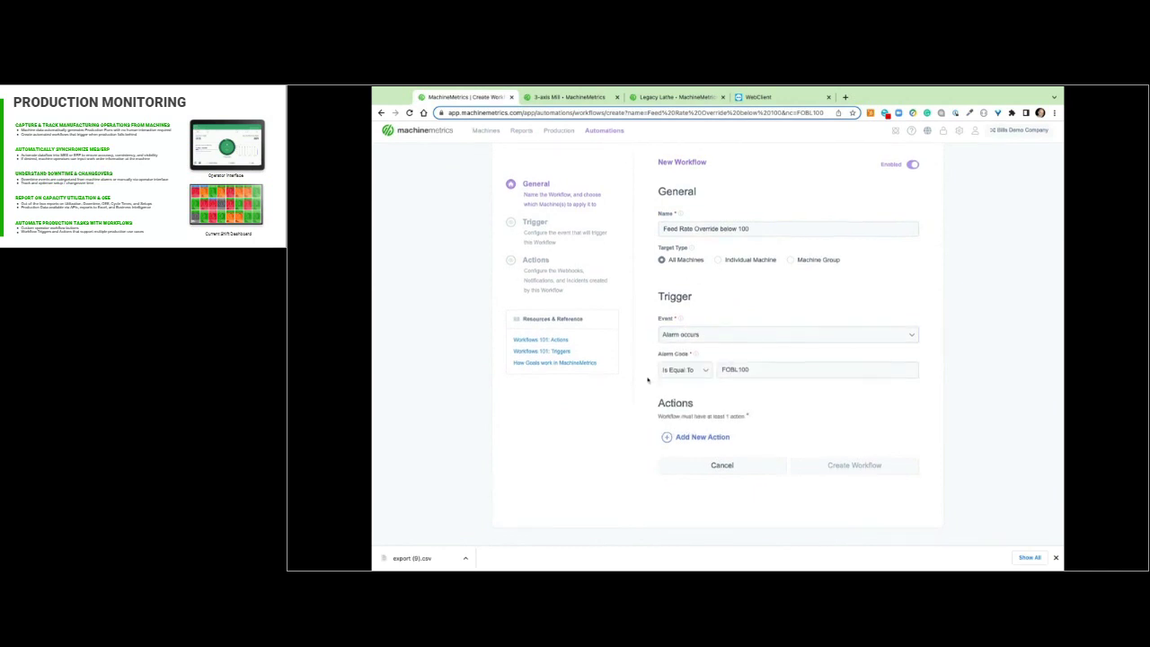
Step: Add an Operator Dashboard Message with delay 0: 'Feed Override is under 100, please reset.'
click(692, 437)
click(734, 468)
scroll(736, 422, down, 2)
click(737, 399)
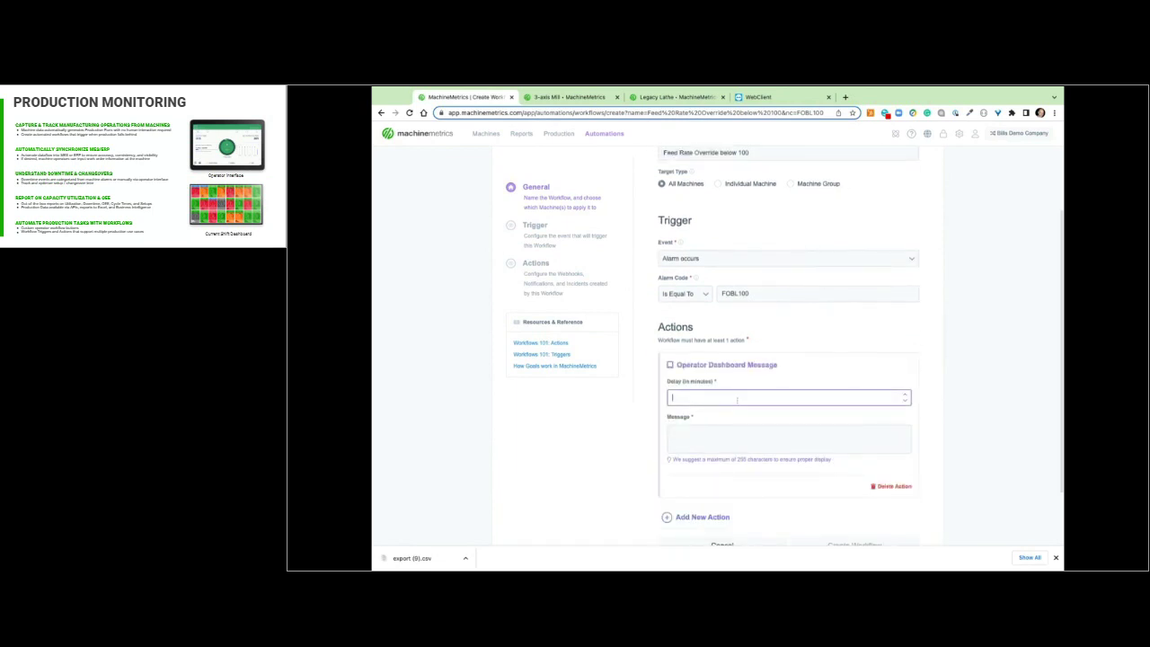
click(727, 436)
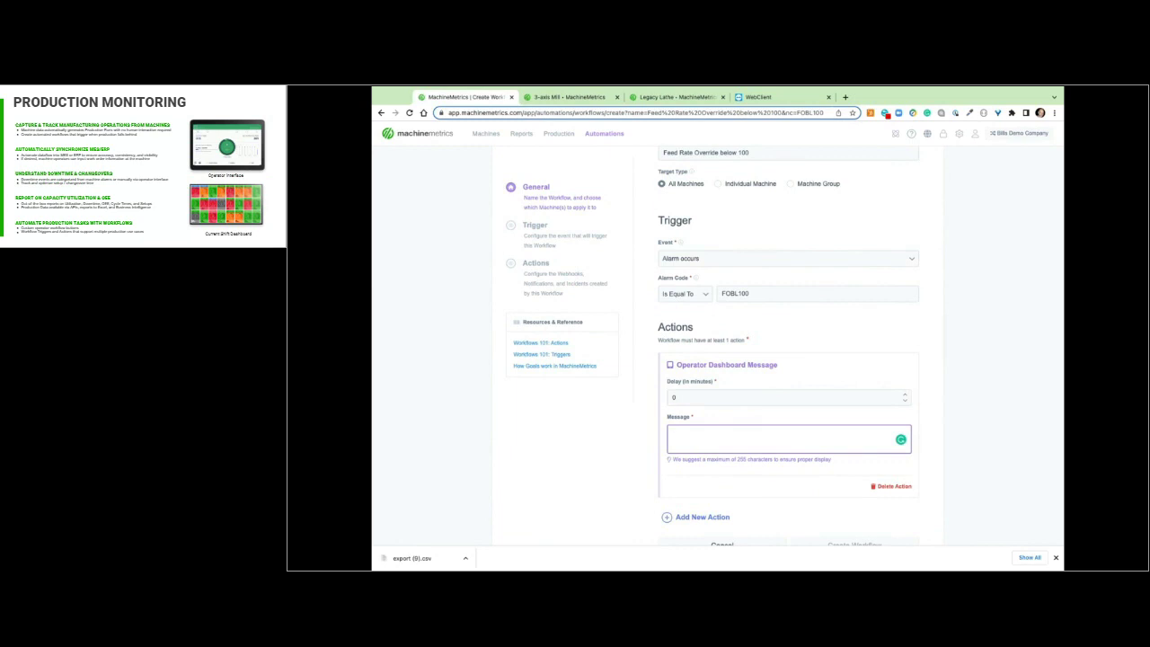
text(Feed Override )
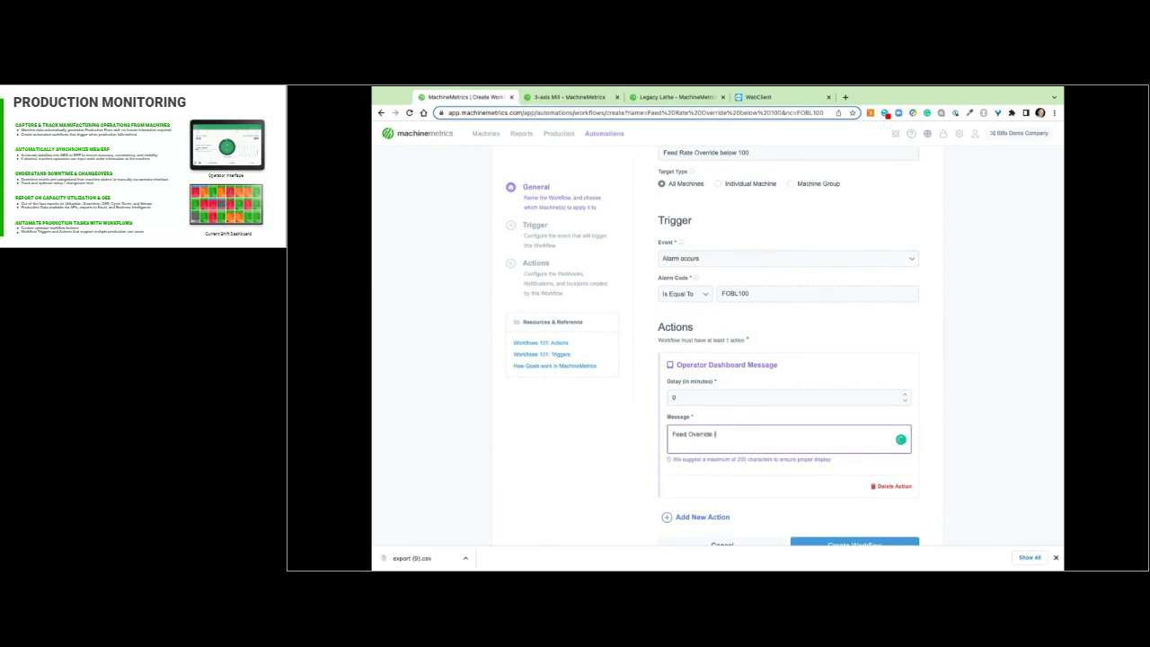
text(is under 100, please reset.)
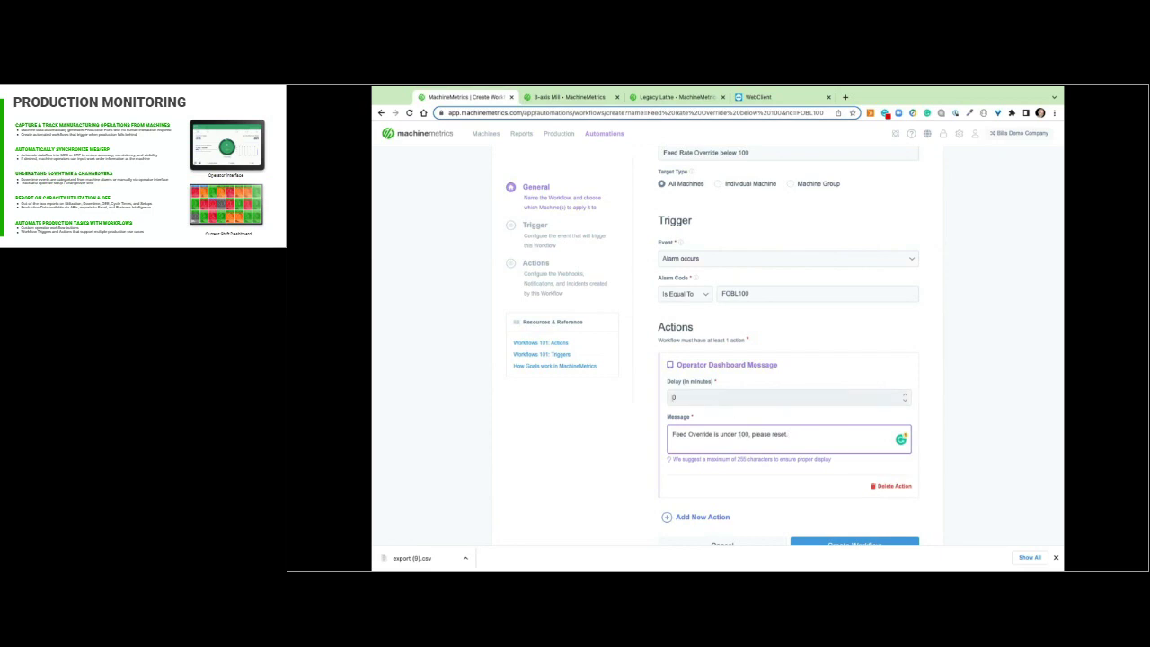
scroll(678, 476, down, 1)
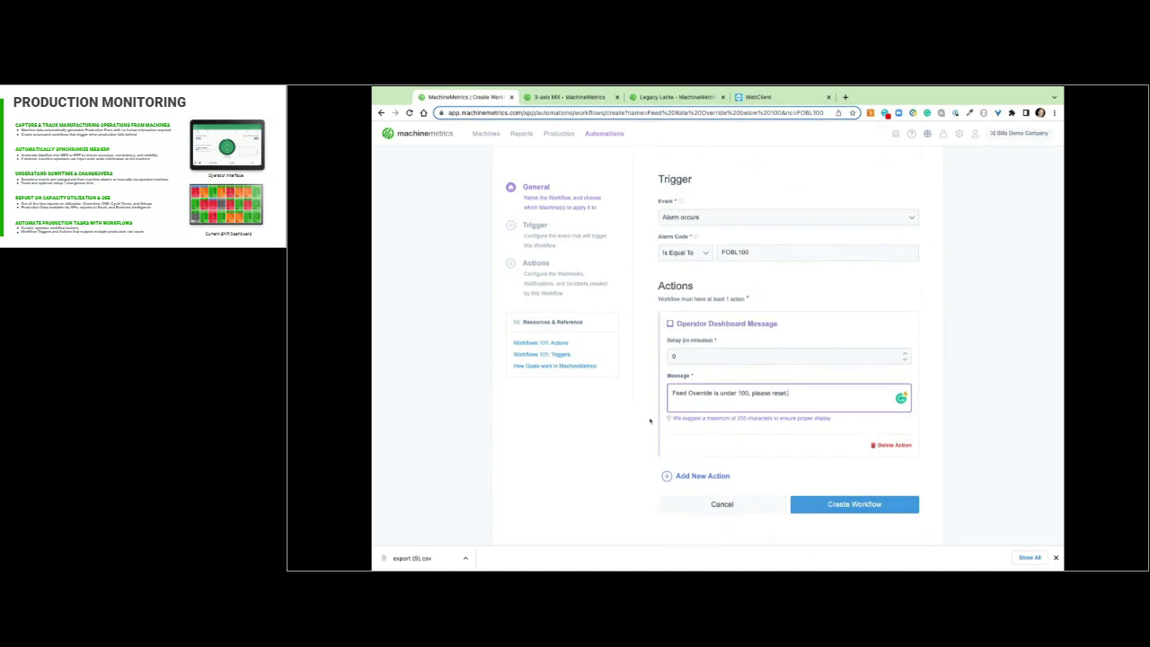
Step: Add a Notification action with a 1-minute delay
click(678, 471)
click(685, 458)
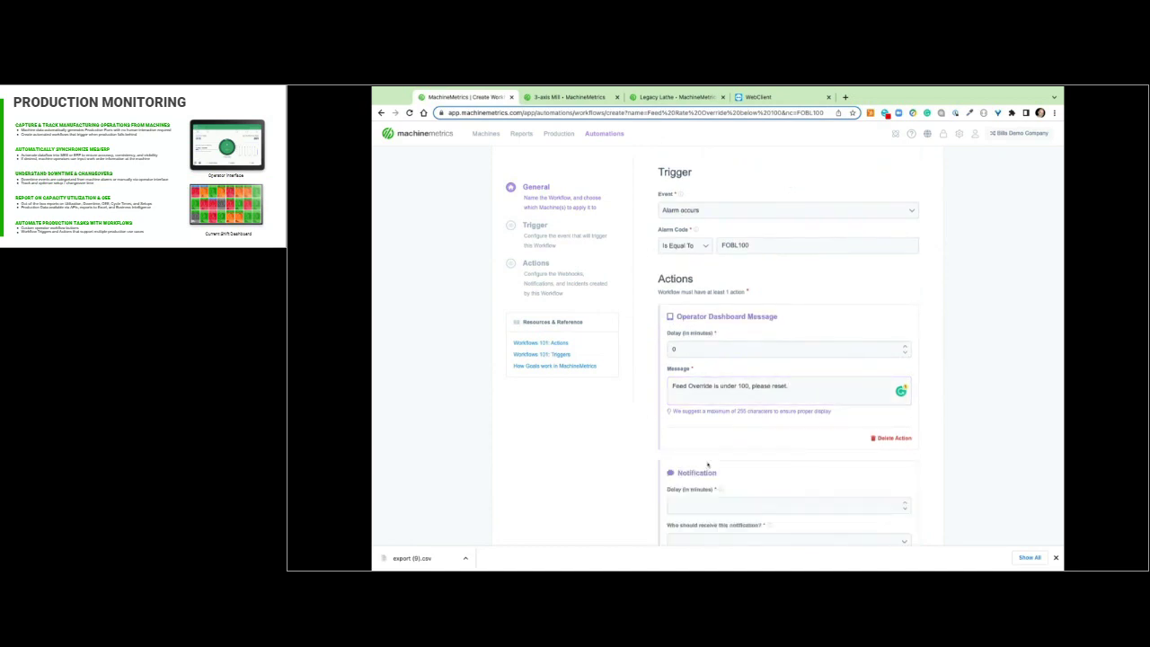
click(692, 504)
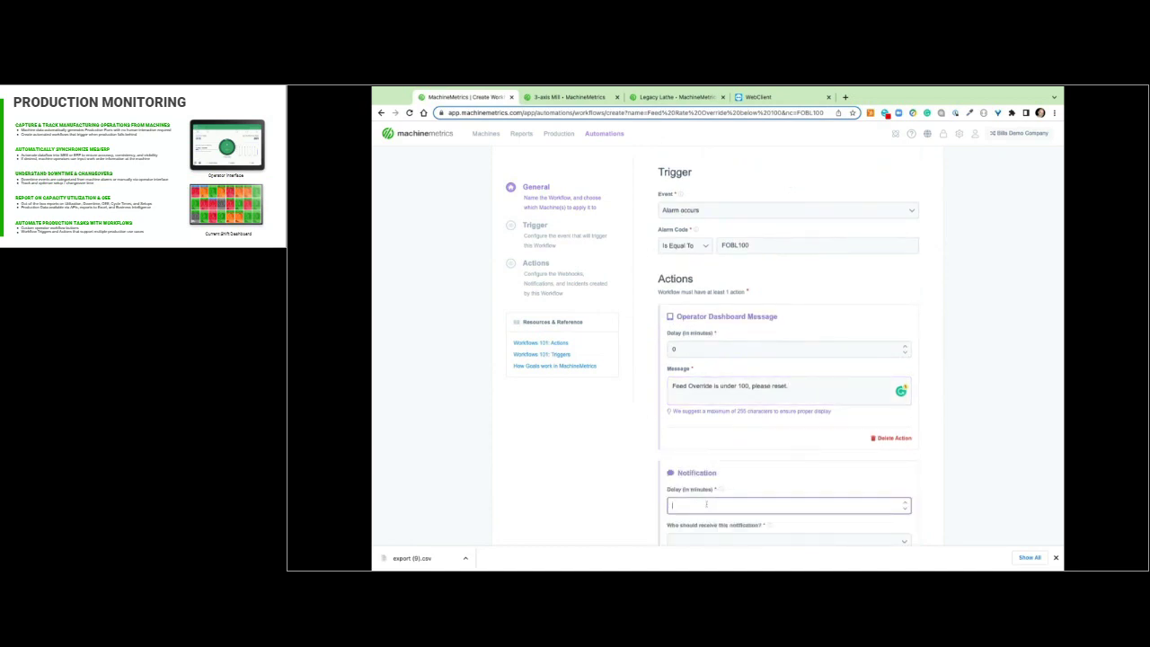
text(1)
scroll(643, 477, down, 3)
Step: Choose the notification recipient, enable Notify user at all hours, and save the workflow
click(714, 398)
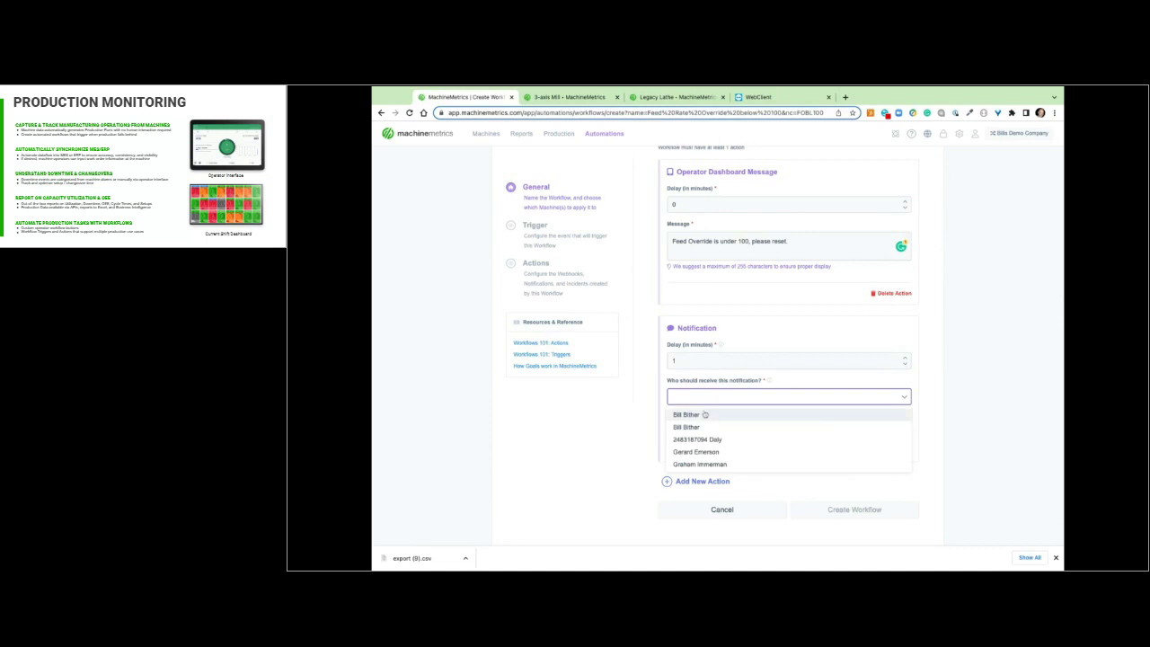
click(703, 414)
click(676, 421)
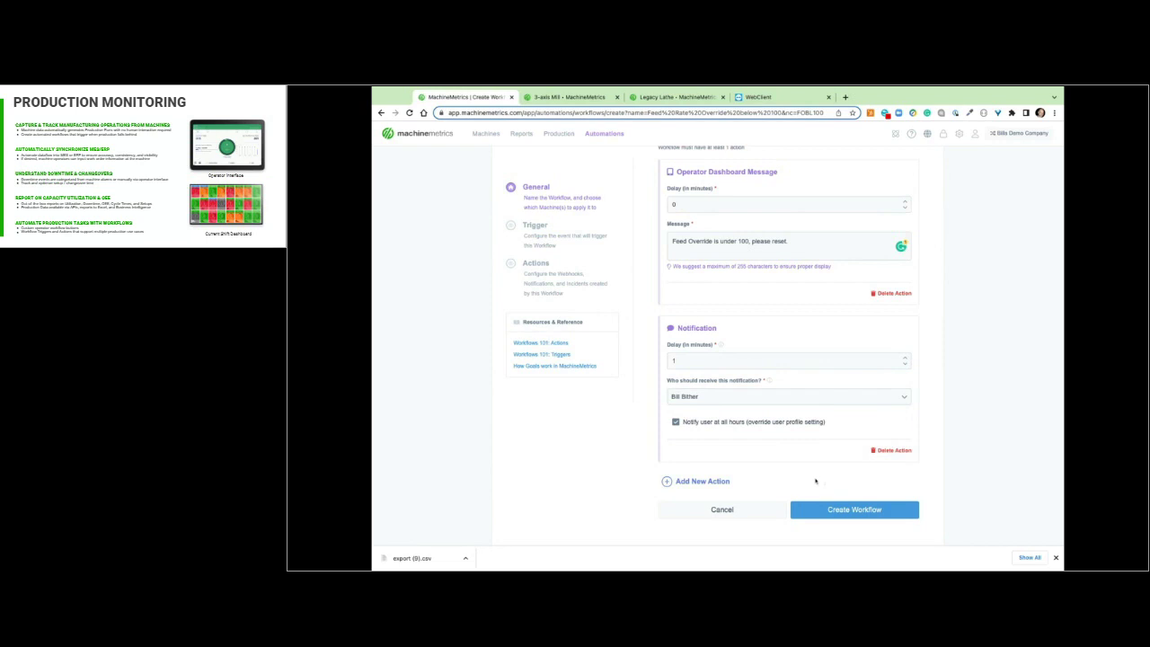
click(835, 510)
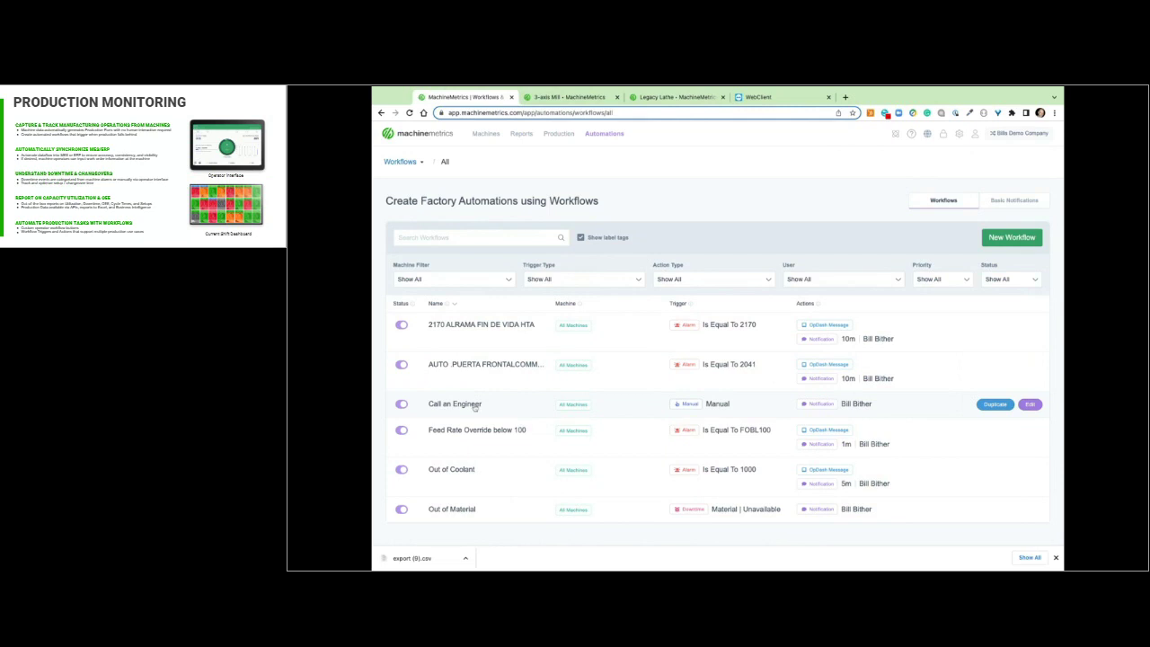
Step: Review the Call an Engineer workflow, then switch to the 3-axis Mill operator dashboard
click(474, 405)
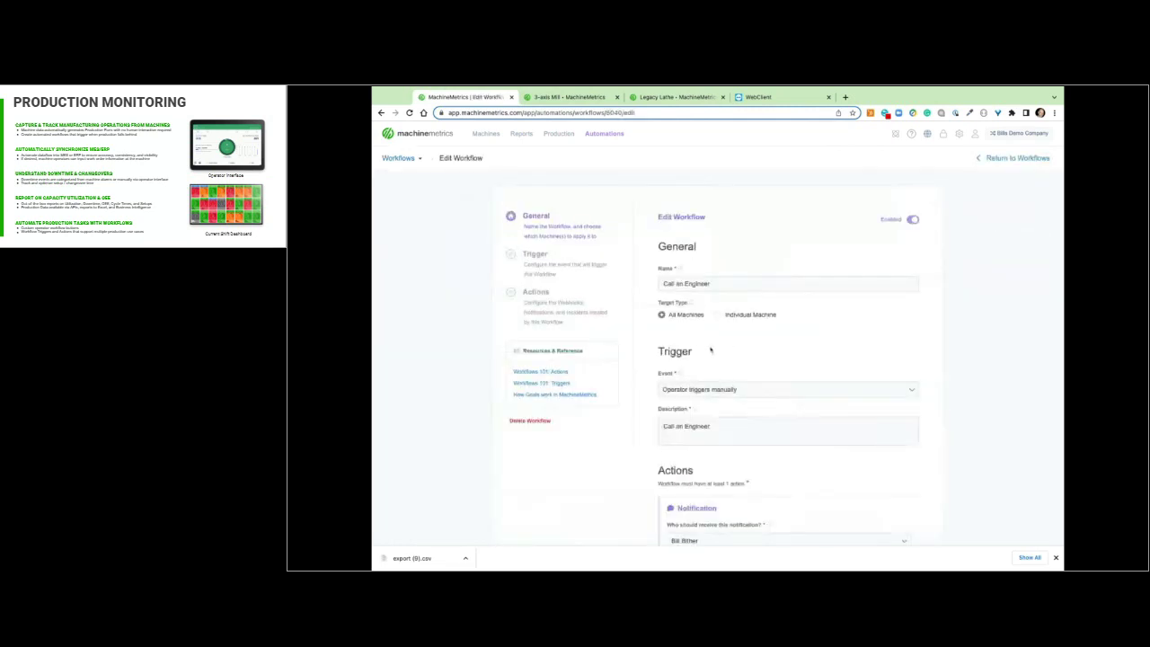
scroll(709, 350, down, 1)
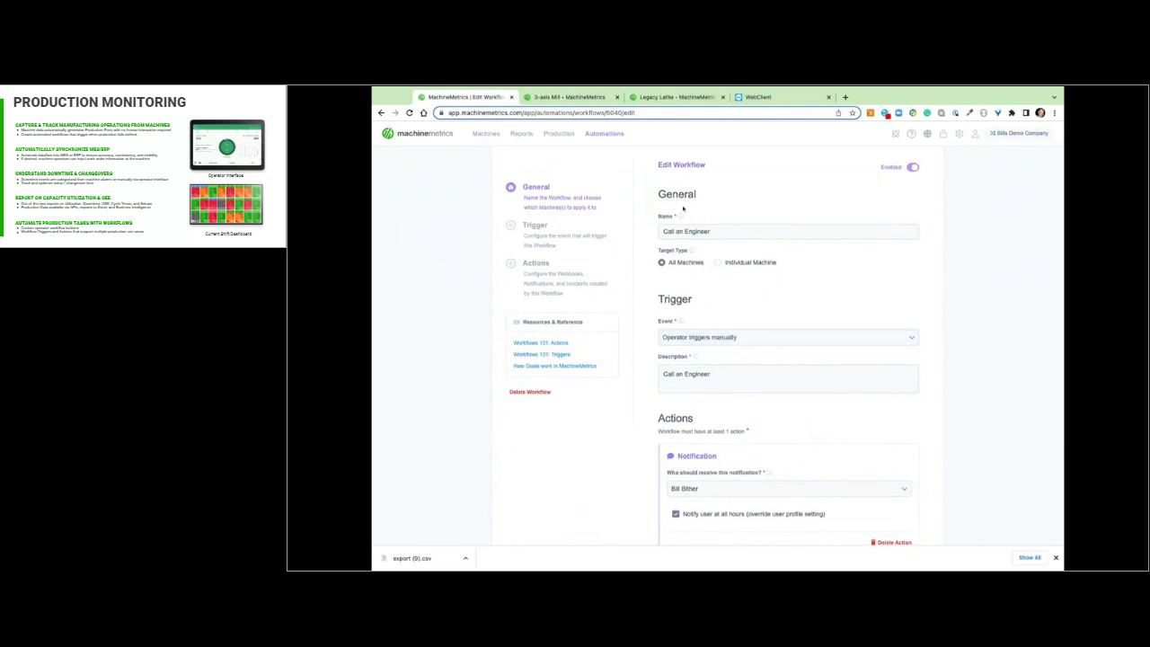
click(594, 97)
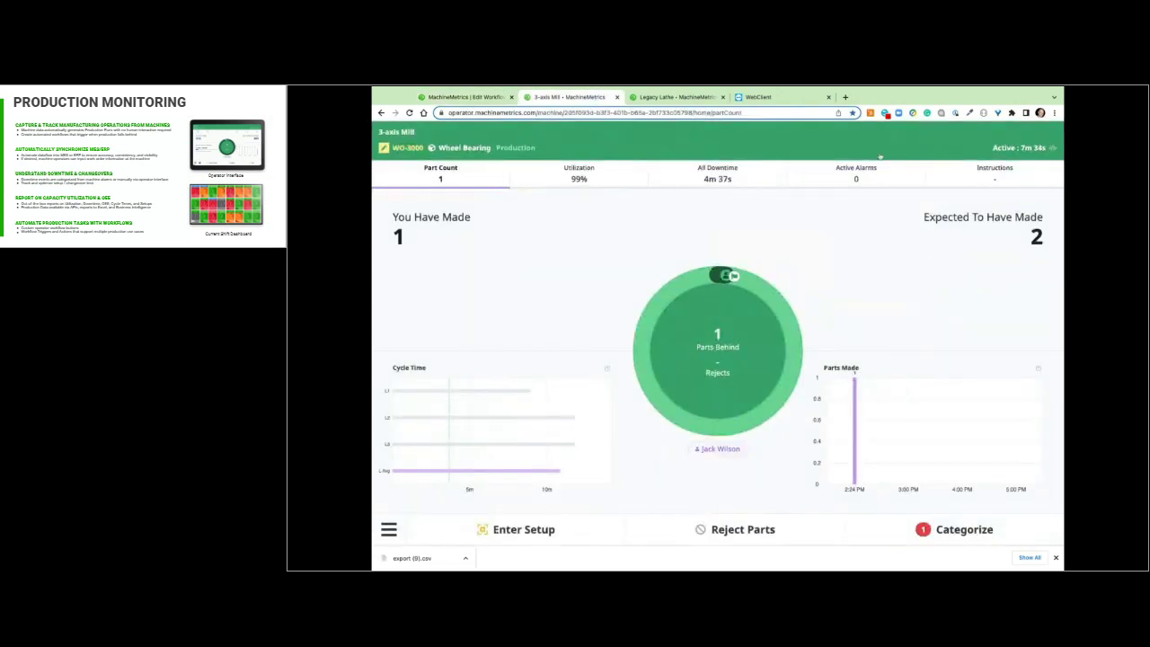
Step: Lower the feed override on the remote CNC Sub Panel and check the 3-axis Mill dashboard
click(759, 97)
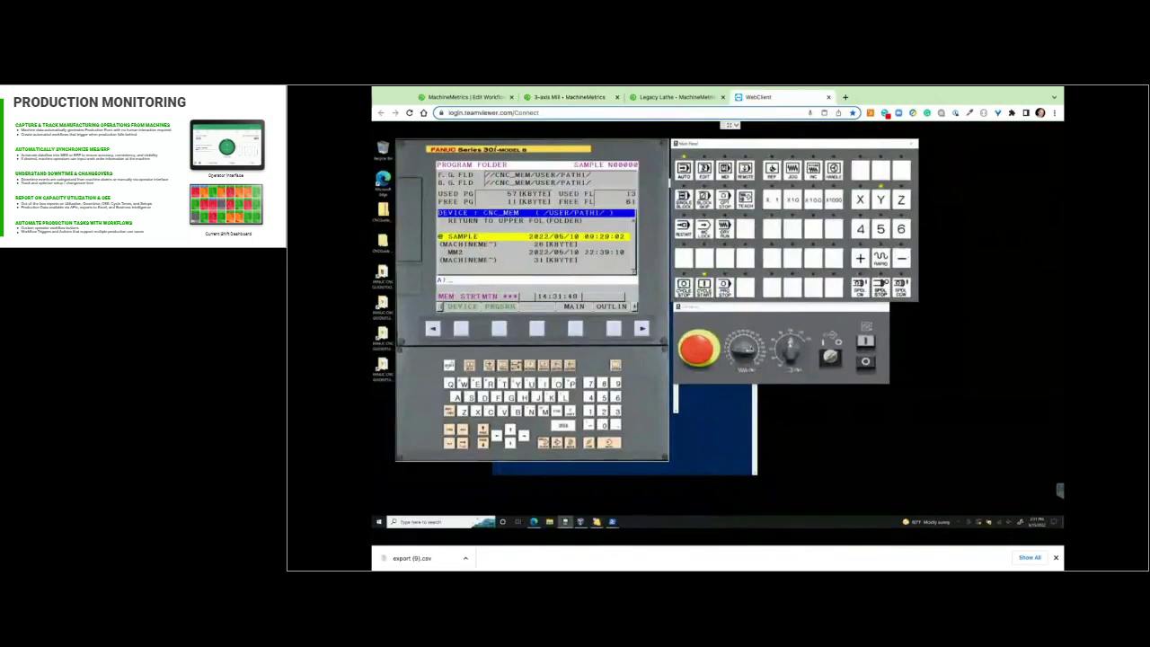
click(744, 352)
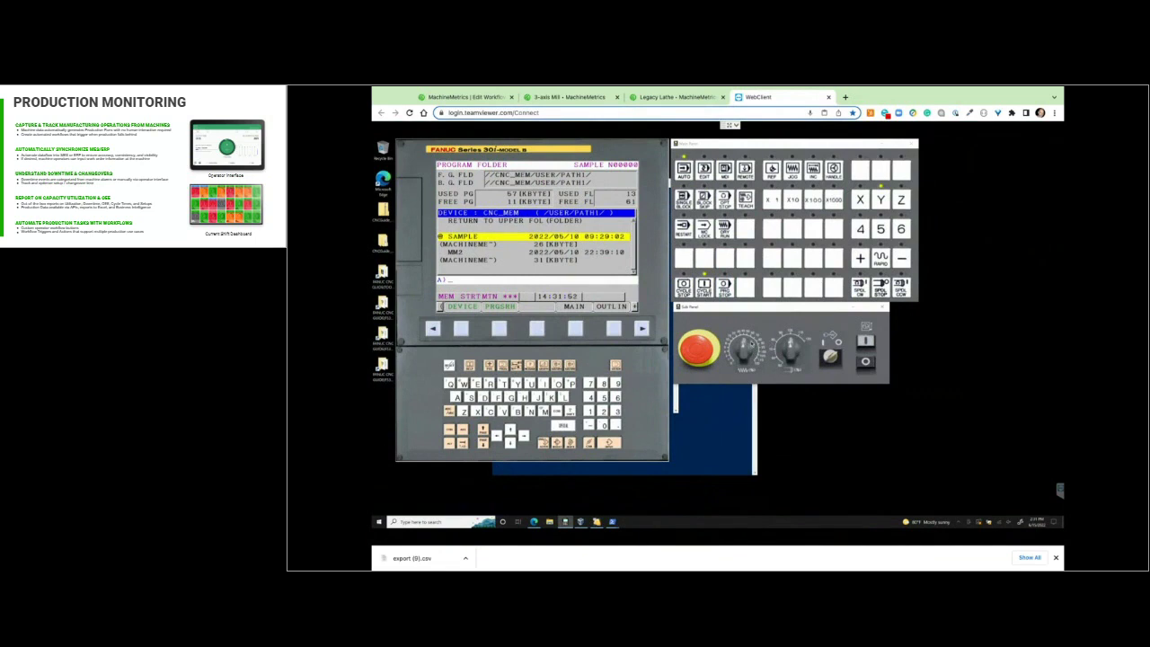
click(566, 96)
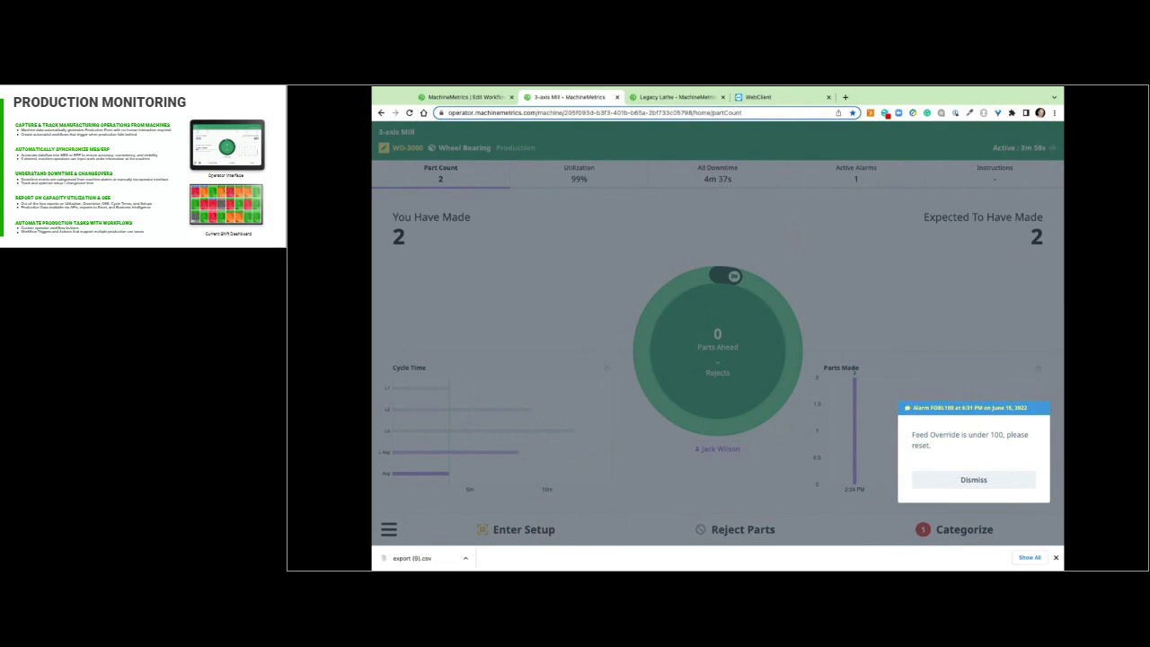
Step: Dismiss the feed override alarm and downloads bar, then list the 3-axis Mill operator's workflows
click(965, 479)
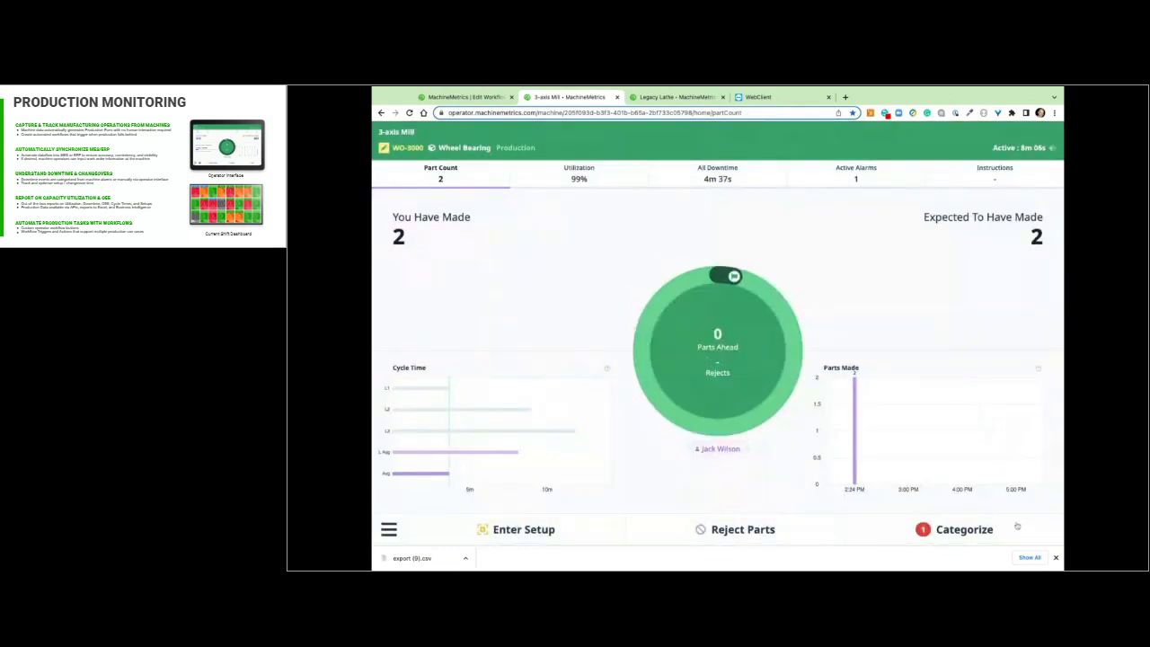
click(1055, 557)
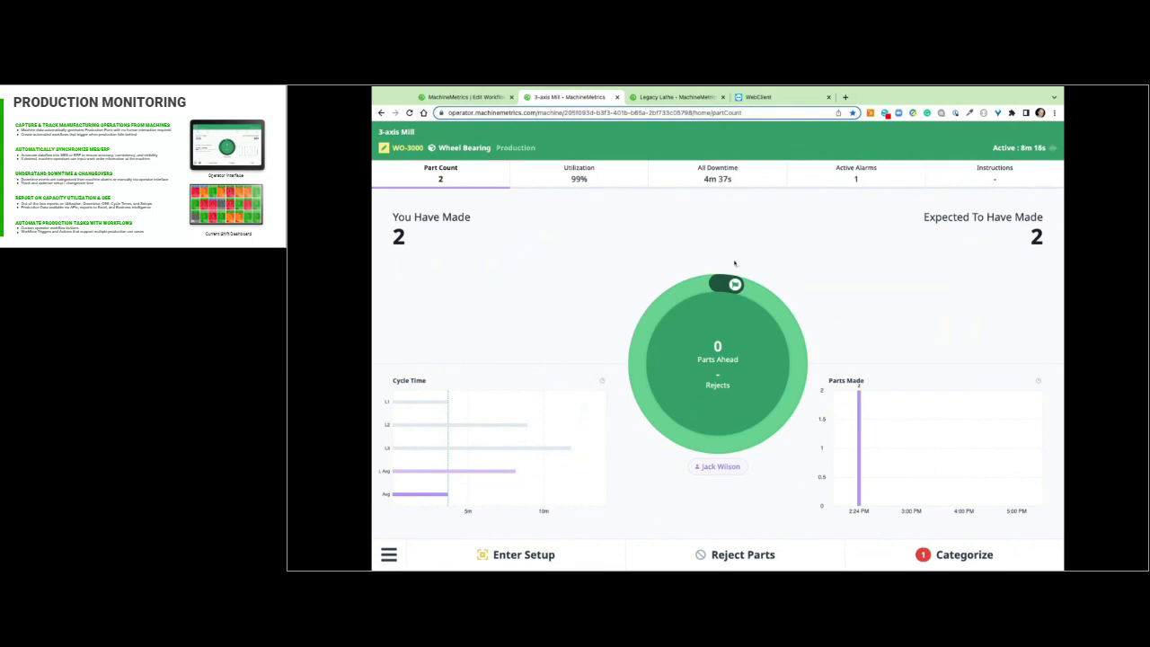
click(494, 97)
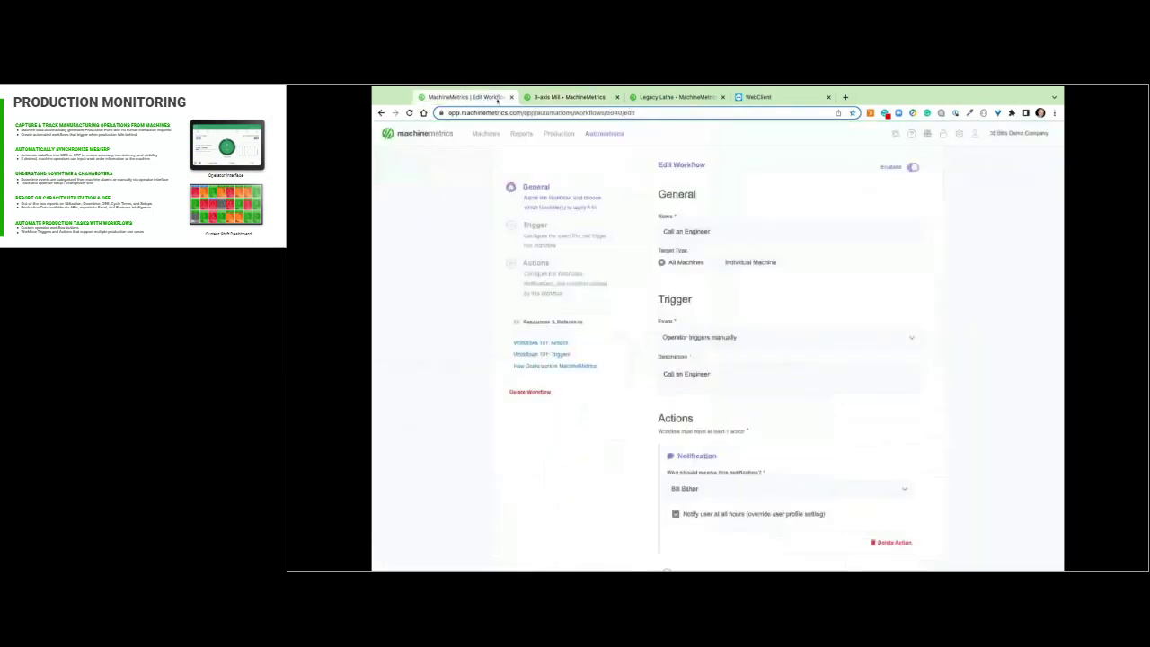
click(560, 98)
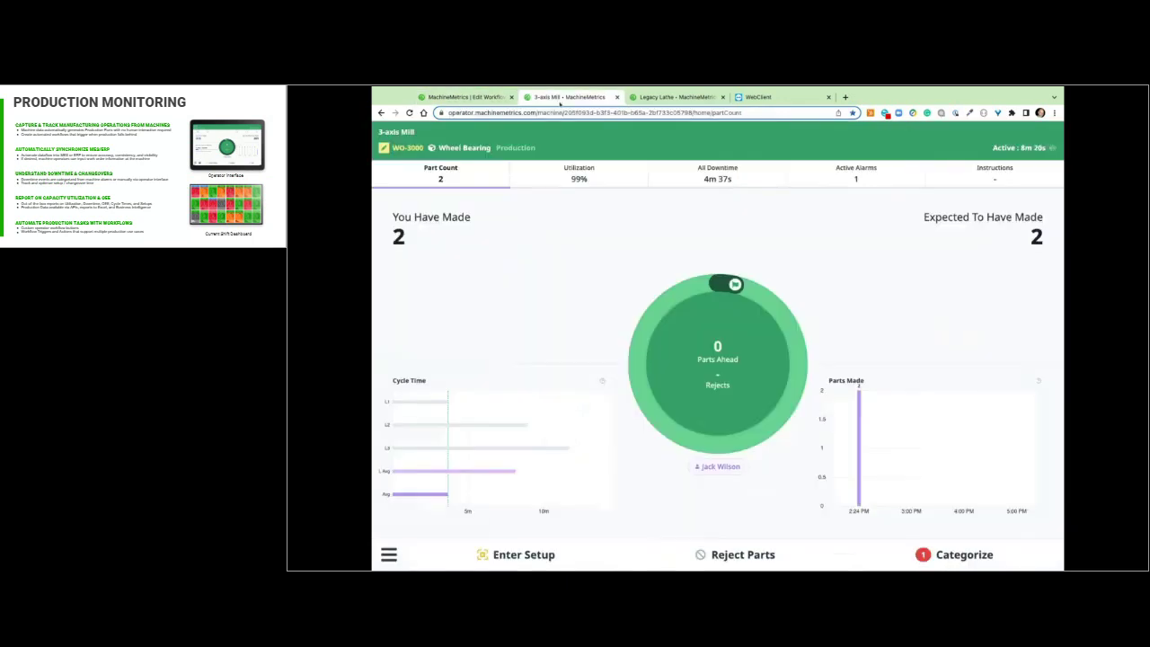
click(389, 555)
click(438, 508)
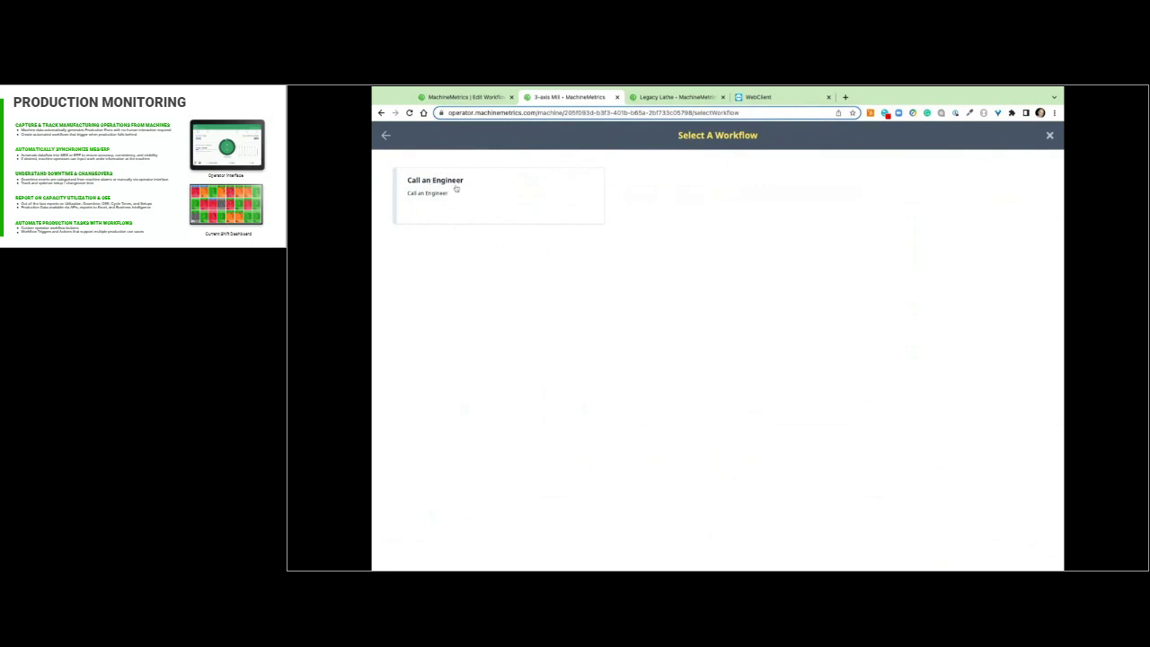
Step: Trigger Call an Engineer from the 3-axis Mill operator view and return to its Edit Workflow page
click(456, 189)
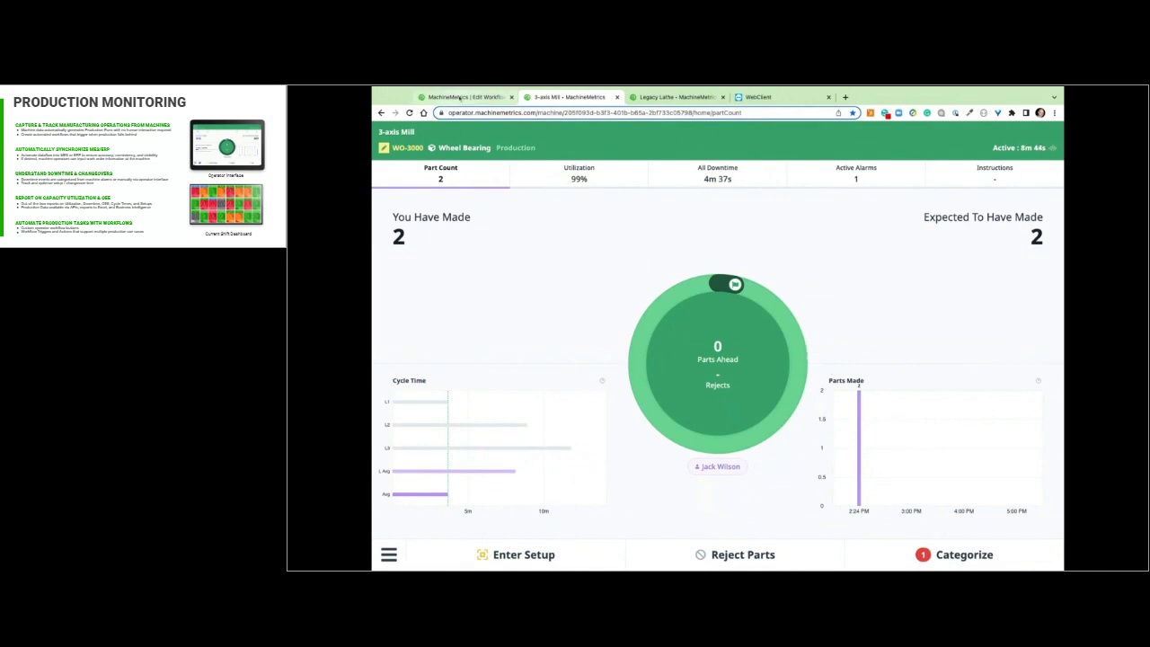
click(467, 98)
Step: Open Machines List to see all five machines, e.g. the 3-axis Mill at 84% with 3,844 parts
mouse_move(486, 135)
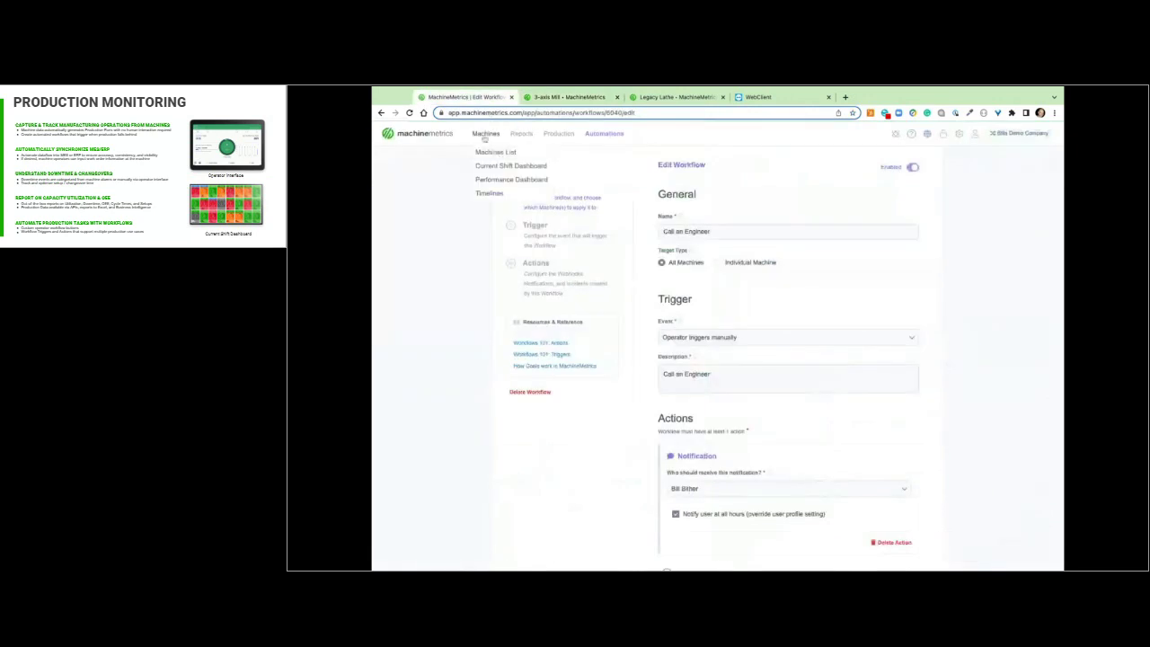
click(500, 153)
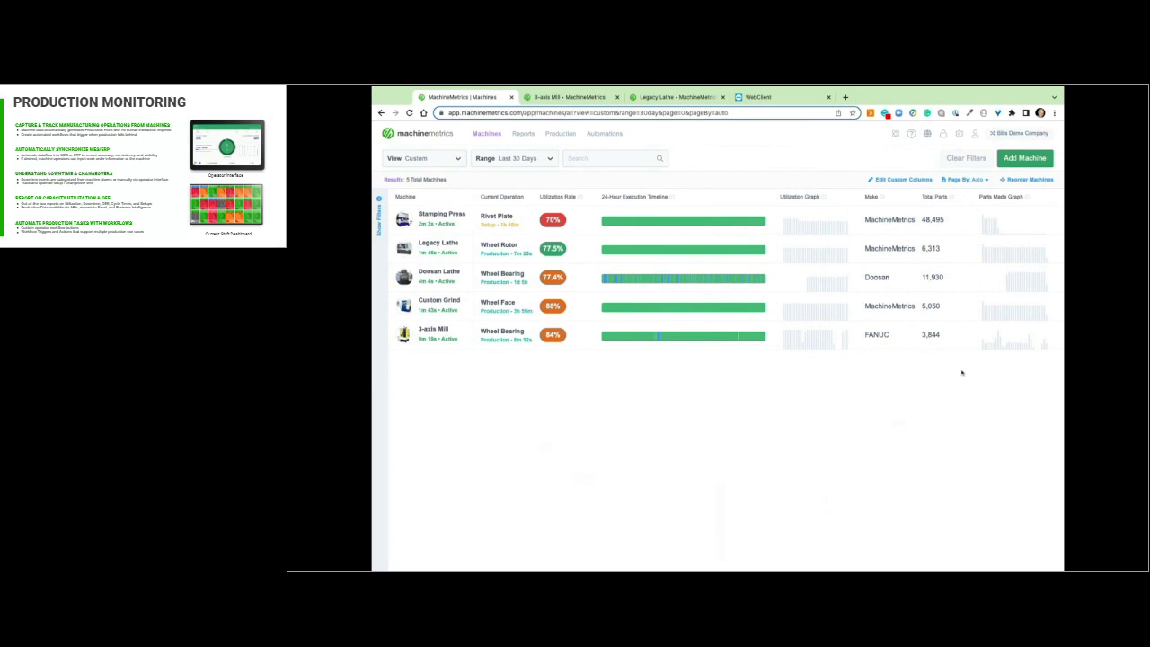
mouse_move(985, 249)
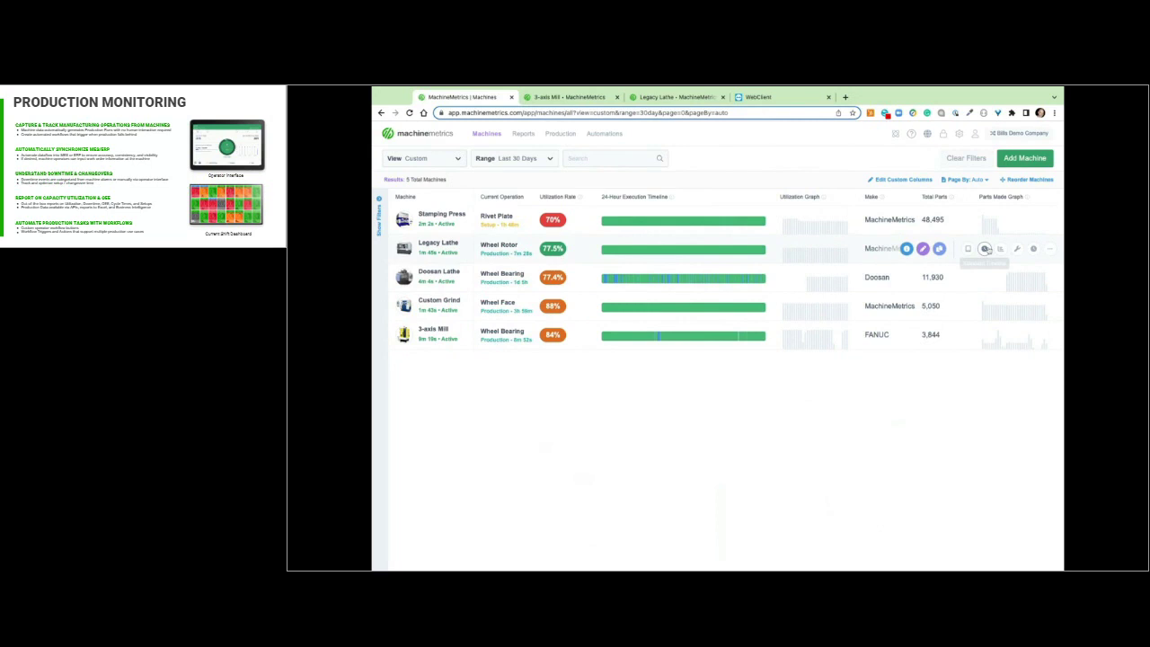